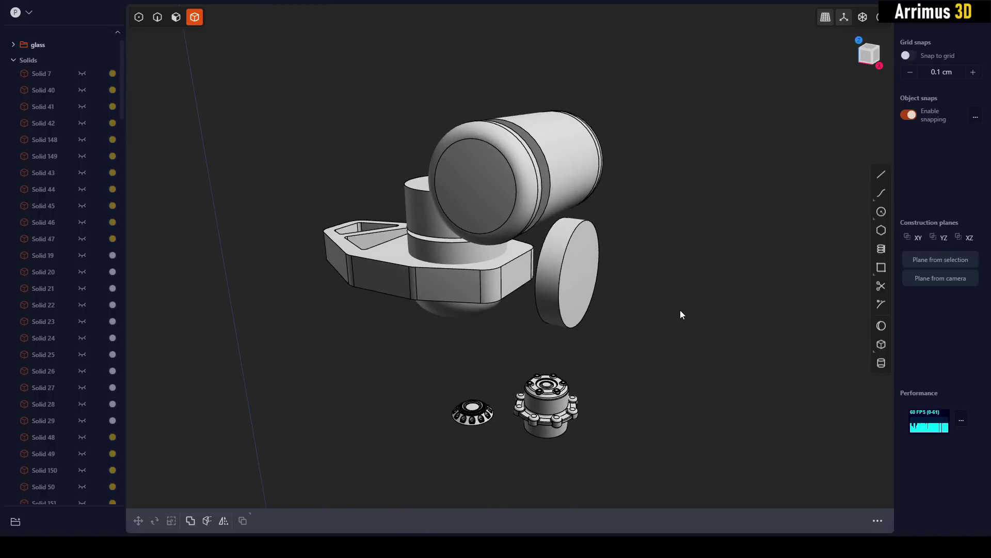
middle_click_drag(650, 315, 714, 317)
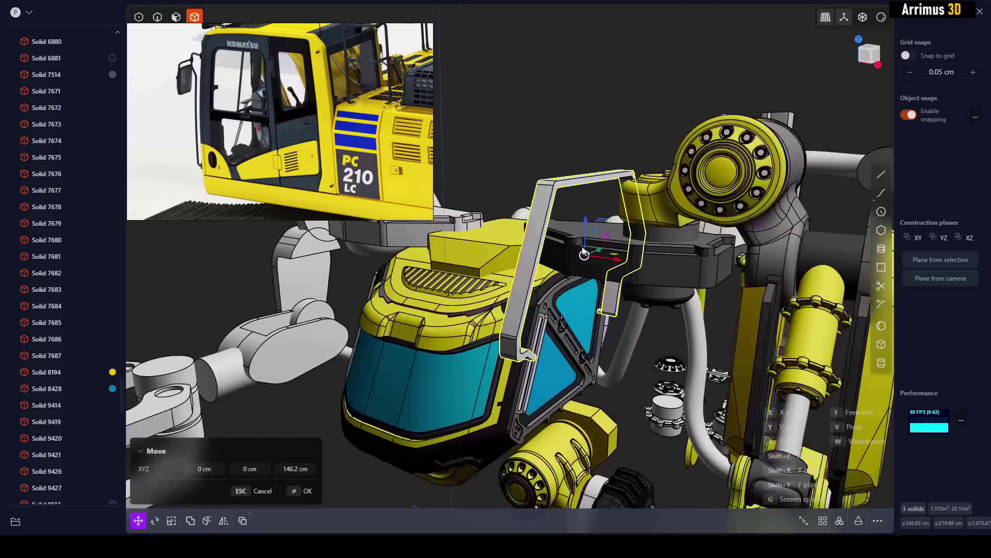
middle_click_drag(568, 248, 392, 237)
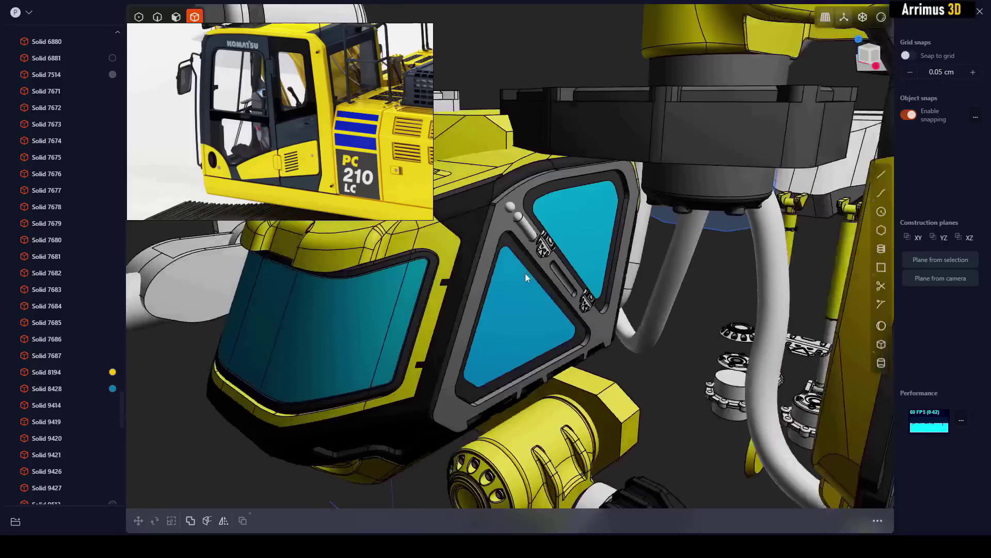
middle_click_drag(525, 273, 615, 196)
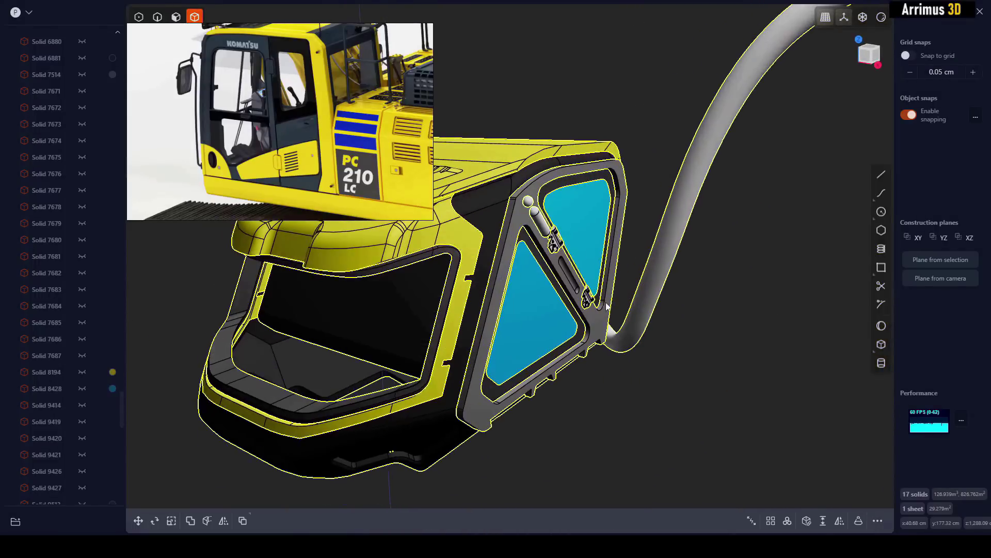
- Move the small cylinder on the cab's side window about 80 cm along the diagonal brace, using a repositioned pivot
middle_click_drag(712, 331, 514, 236)
left_click(512, 195)
scroll(555, 239, "up", 4)
key("g")
key("v")
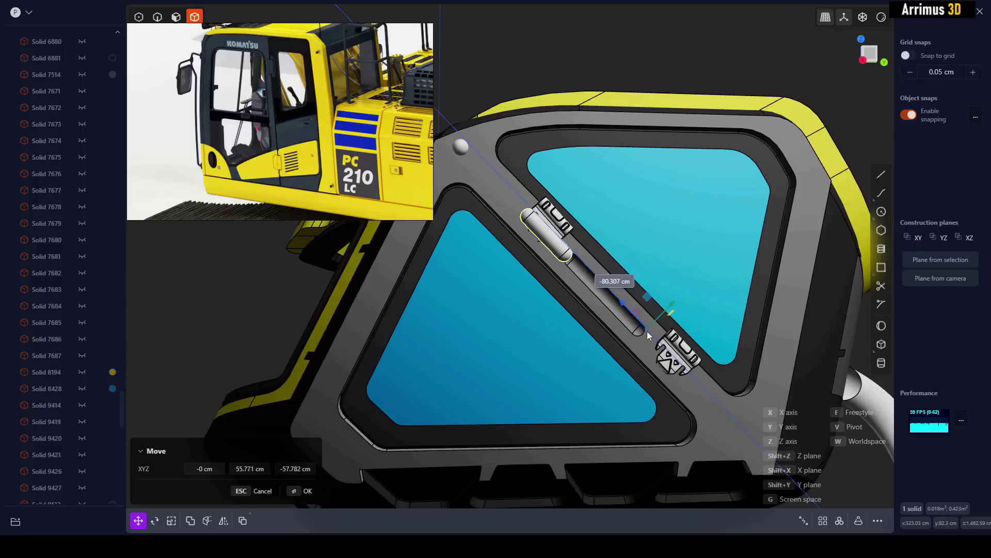
left_click(636, 208)
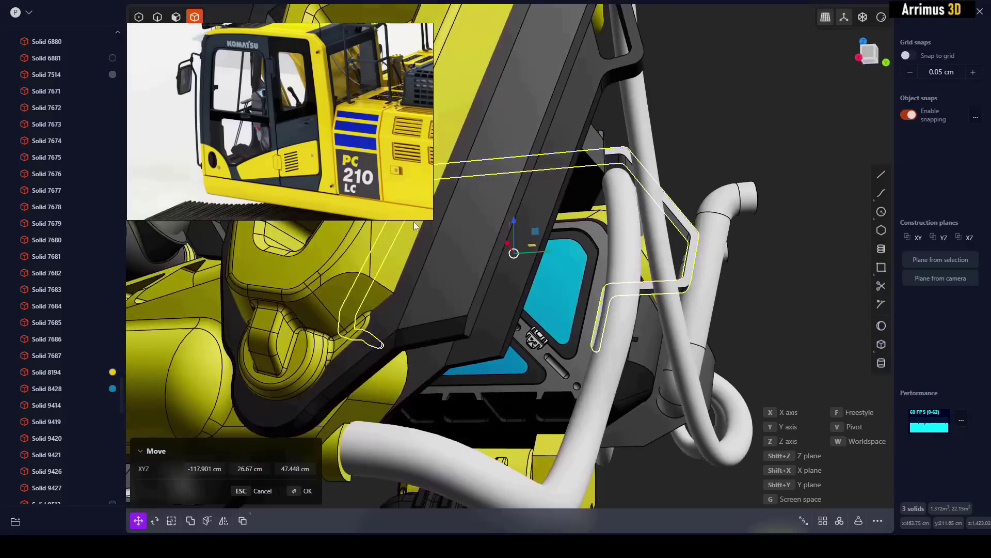
middle_click_drag(413, 221, 550, 230)
left_click_drag(549, 231, 540, 229)
middle_click_drag(540, 229, 575, 256)
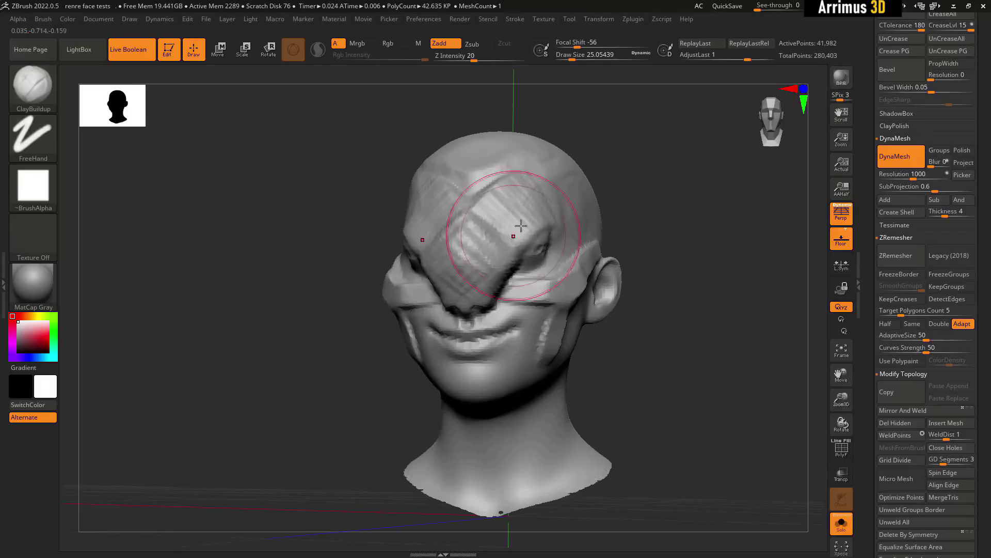
left_click_drag(680, 243, 645, 248)
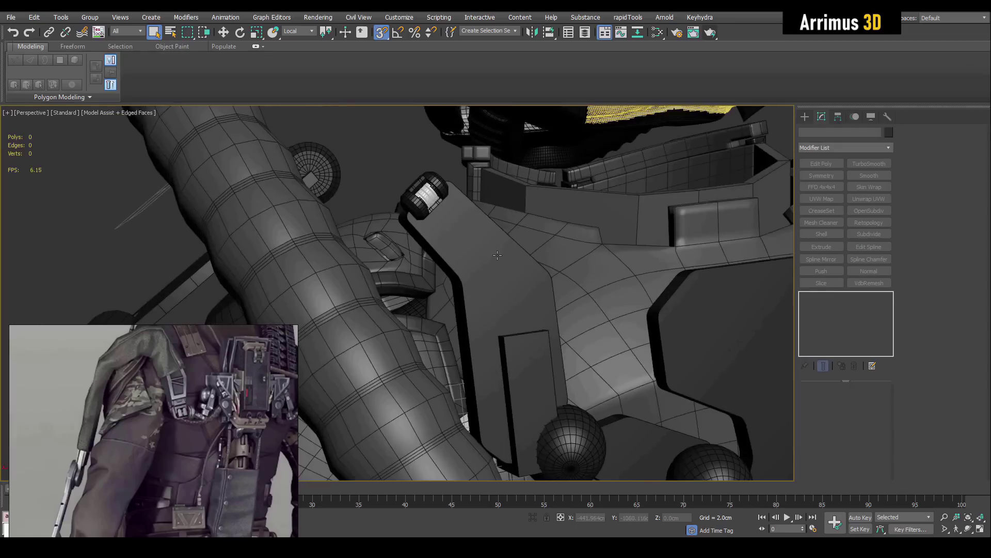
left_click(497, 255)
middle_click_drag(497, 254, 475, 261, "alt")
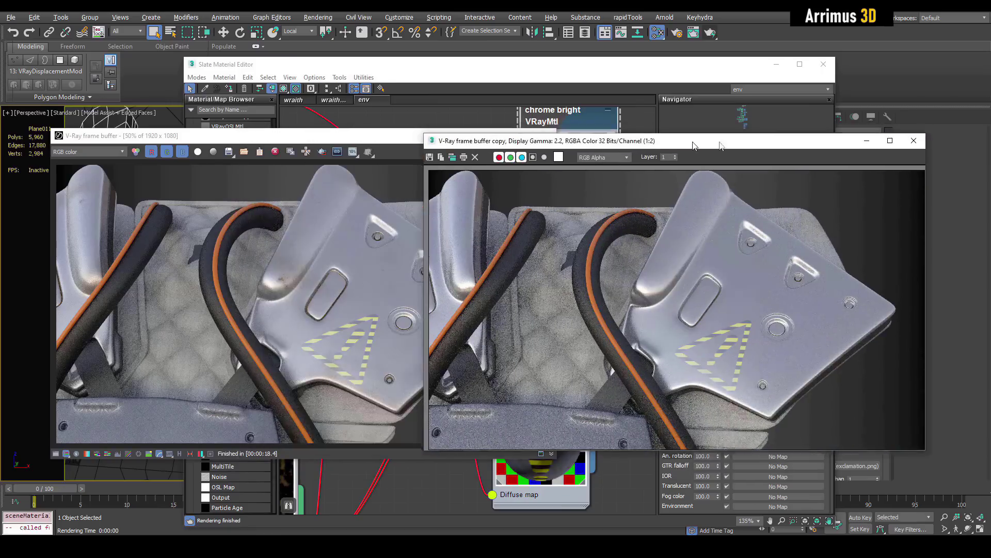
mouse_move(693, 145)
left_mouse_down()
mouse_move(780, 143)
mouse_move(741, 145)
left_mouse_up()
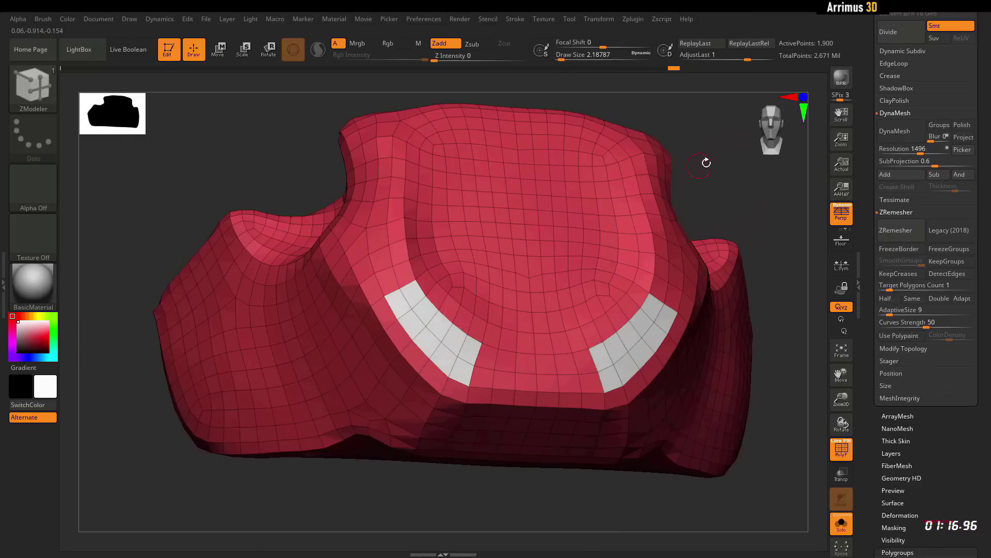
- In ZBrush, recess the two pale polygon strips into the front of the mesh with QMesh
left_click_drag(706, 162, 666, 207)
left_click_drag(439, 341, 454, 361)
left_click_drag(723, 155, 332, 122)
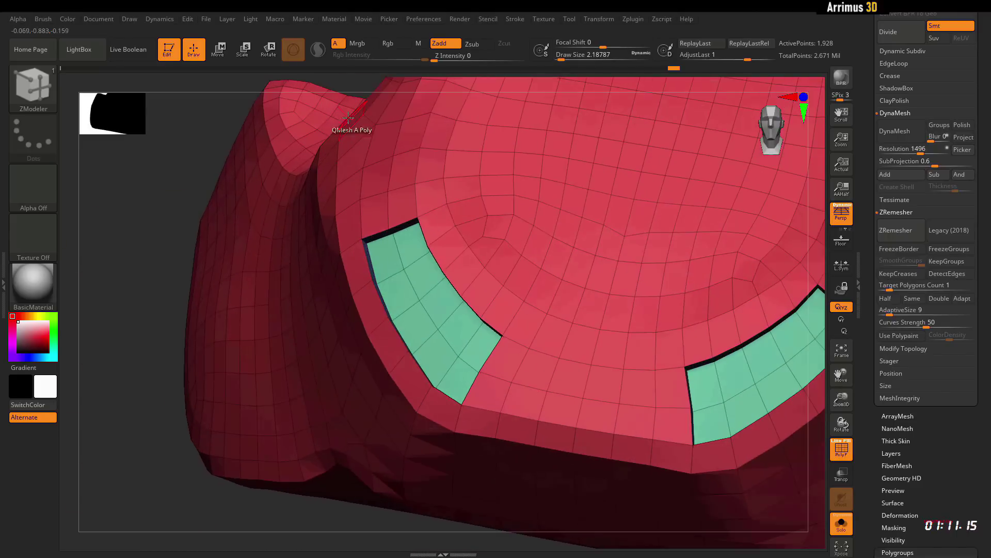
- Try reshaping the recessed polygon strips with a different ZModeler action, and undo that change
right_click_drag(332, 122, 414, 243)
key("space")
left_click(388, 239)
left_click(315, 385)
right_click_drag(362, 392, 475, 335)
left_click_drag(475, 336, 509, 332)
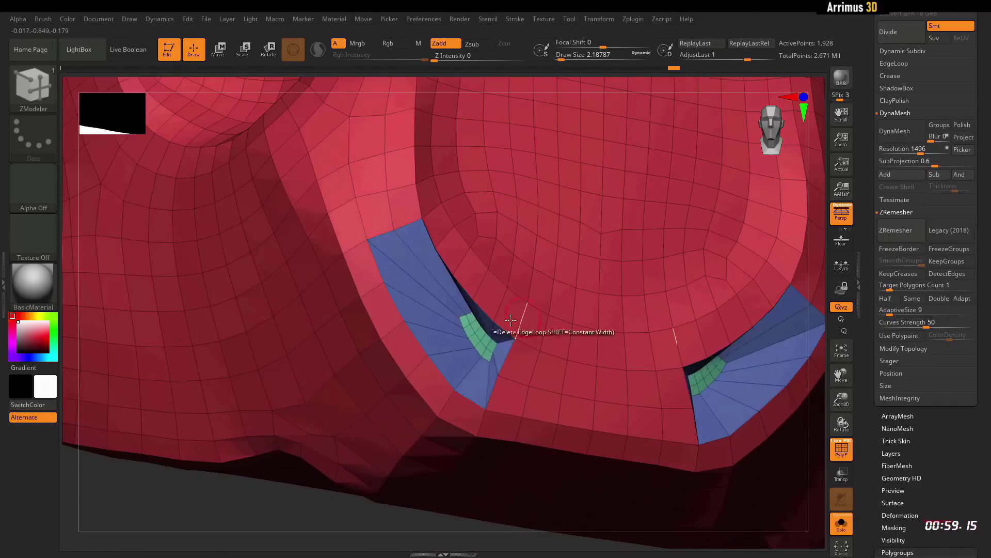
key("ctrl+z")
- Subdivide the mesh and switch off its polyframe display
right_click_drag(509, 332, 403, 248)
left_click_drag(402, 248, 372, 253)
key("ctrl+d")
key("shift+f")
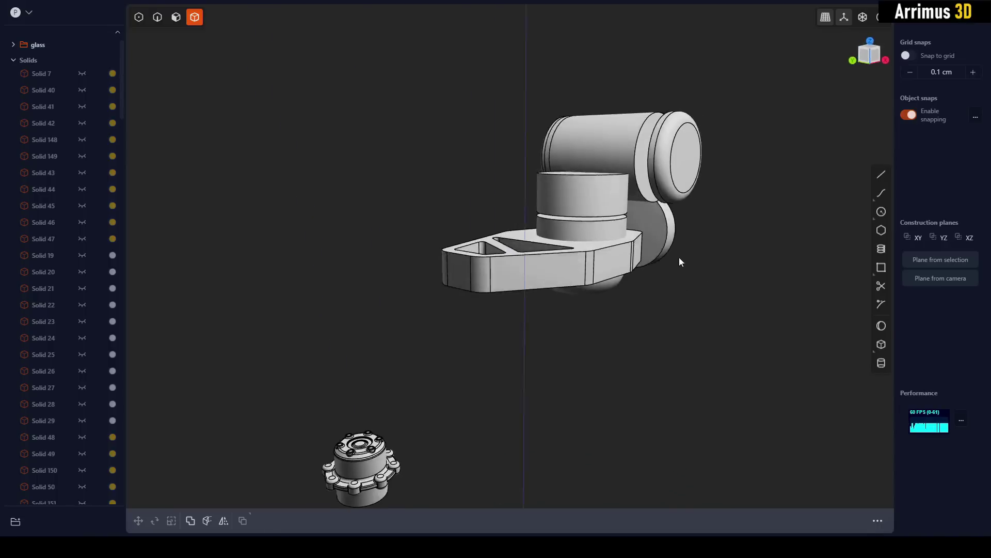
middle_click_drag(679, 257, 574, 324)
left_click(559, 260)
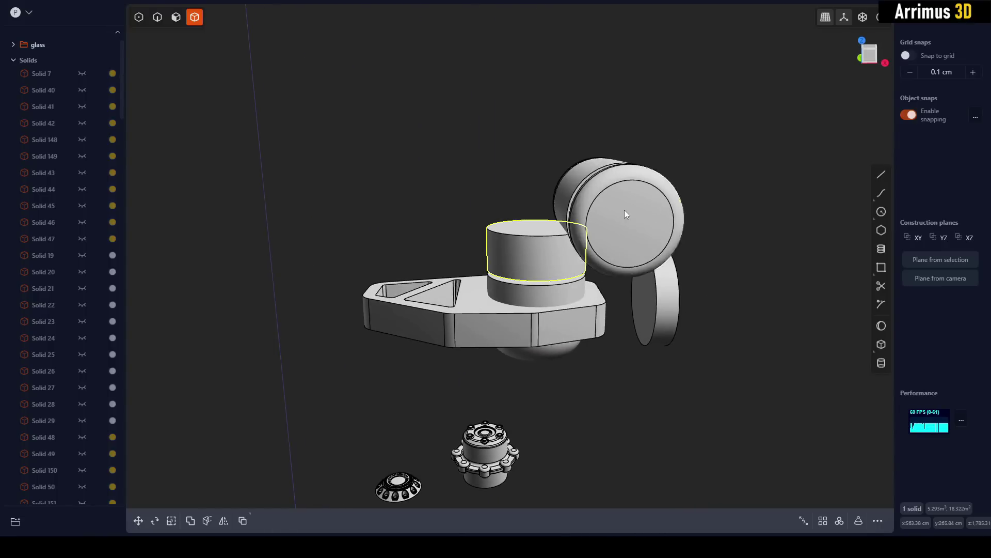
middle_click_drag(661, 300, 705, 294)
left_click(767, 275)
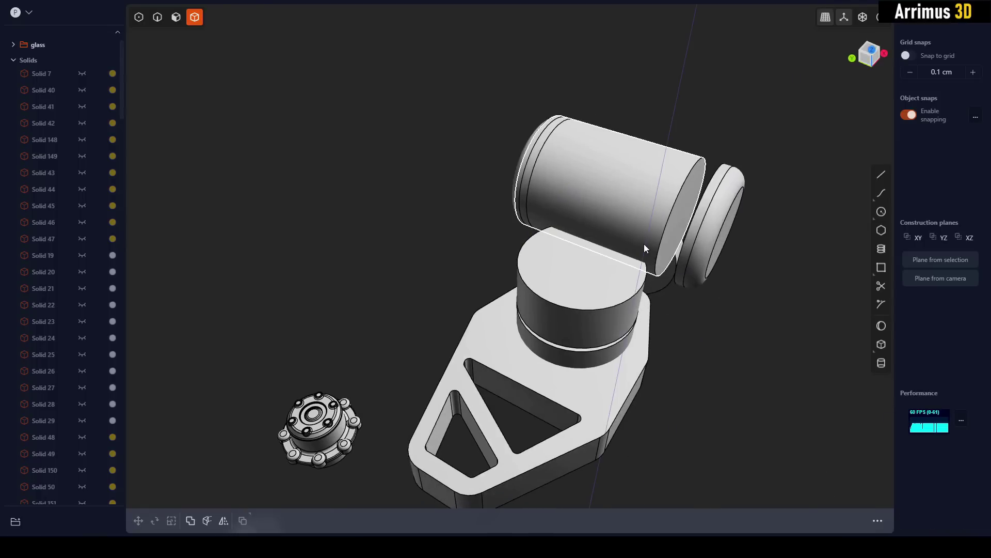
- Offset the side wall of the base plate's triangular pocket by about 222 cm to fill in both pockets
middle_click_drag(645, 249, 683, 331)
scroll(622, 302, "up", 2)
scroll(570, 284, "up", 2)
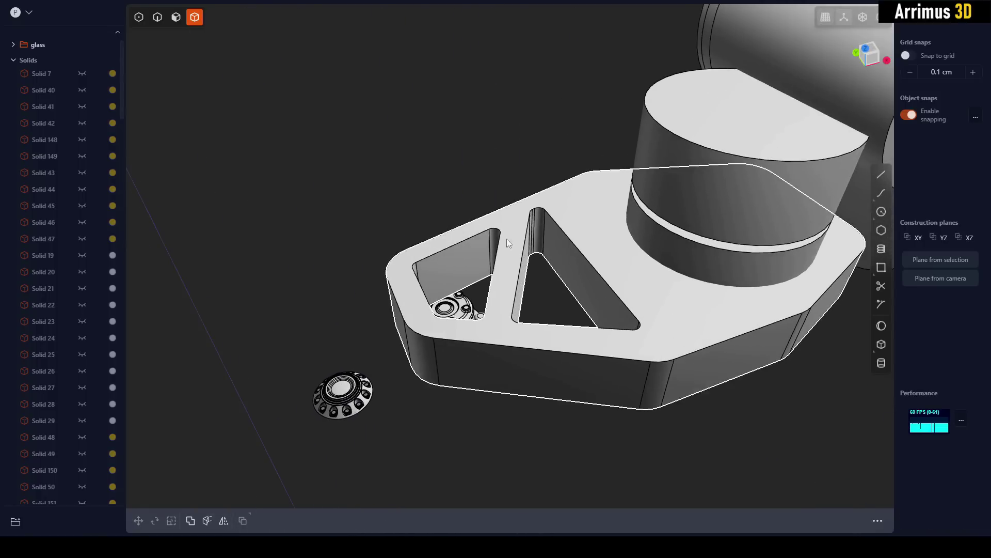
middle_click_drag(506, 238, 628, 325)
key("3")
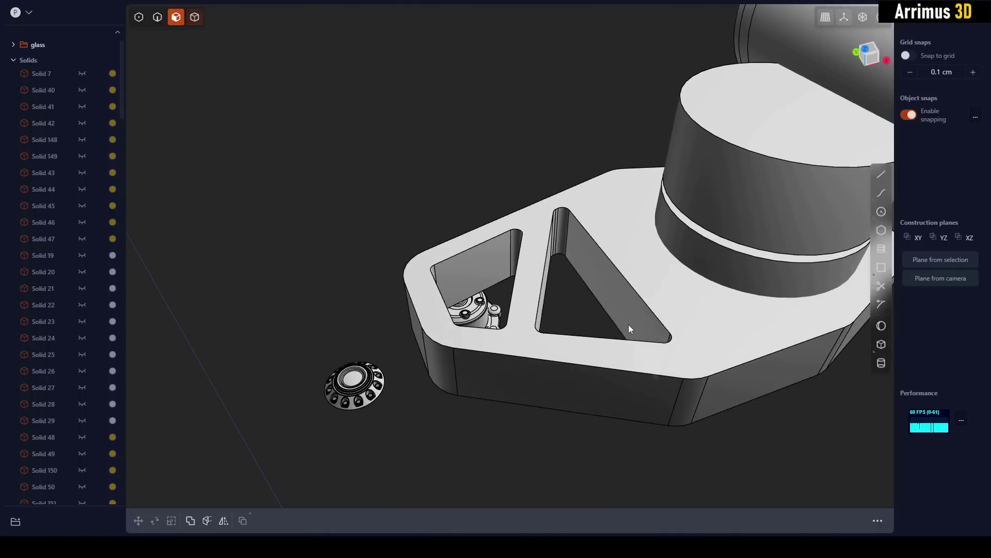
left_click(602, 284)
middle_click_drag(602, 283, 627, 231)
key("d")
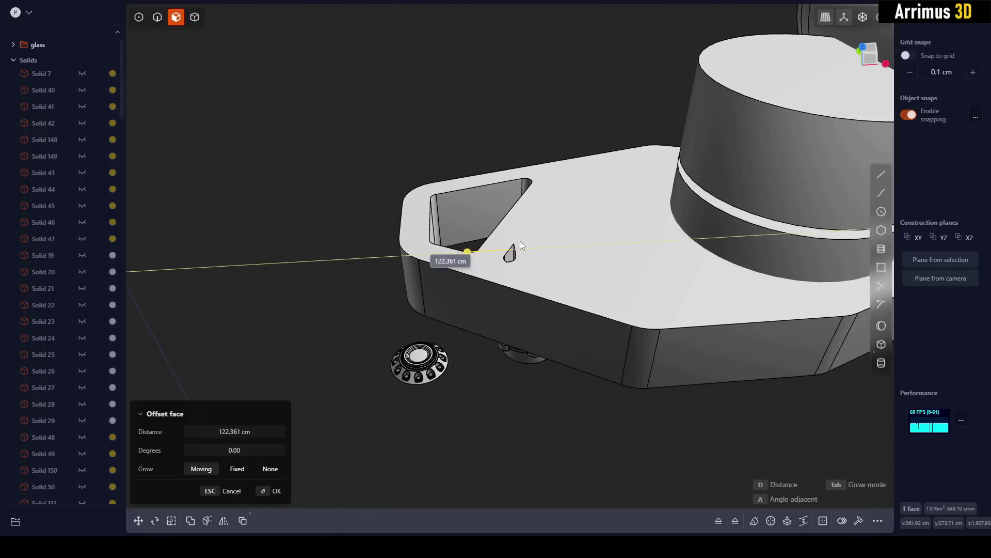
left_click(445, 241)
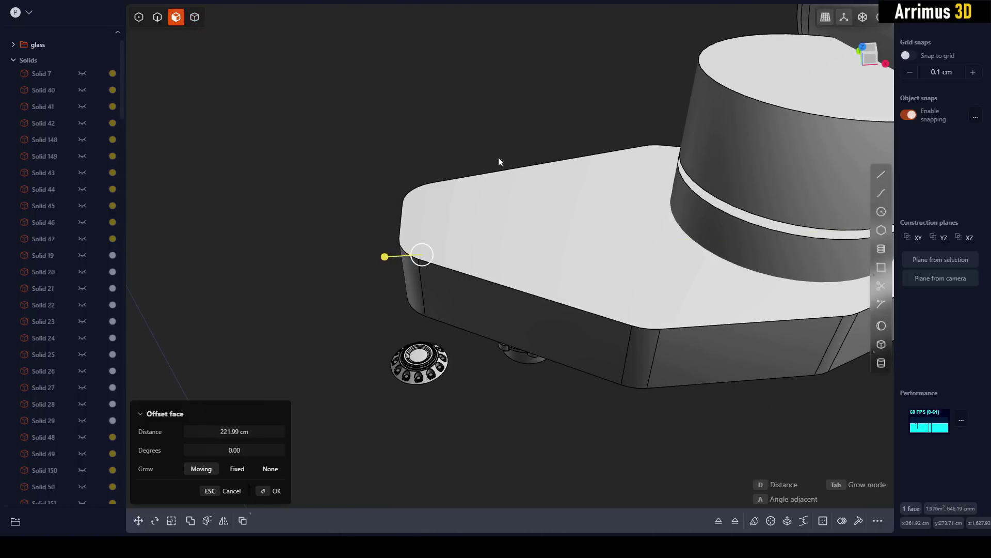
left_click(498, 157)
- Thicken the disc beside the base plate by offsetting its inner face about 57.6 cm toward the plate
mouse_move(578, 302)
middle_mouse_down("shift")
mouse_move(518, 351)
mouse_move(545, 262)
mouse_move(516, 330)
mouse_move(576, 327)
mouse_move(553, 280)
mouse_move(576, 291)
middle_mouse_up("shift")
left_click(705, 261, "shift")
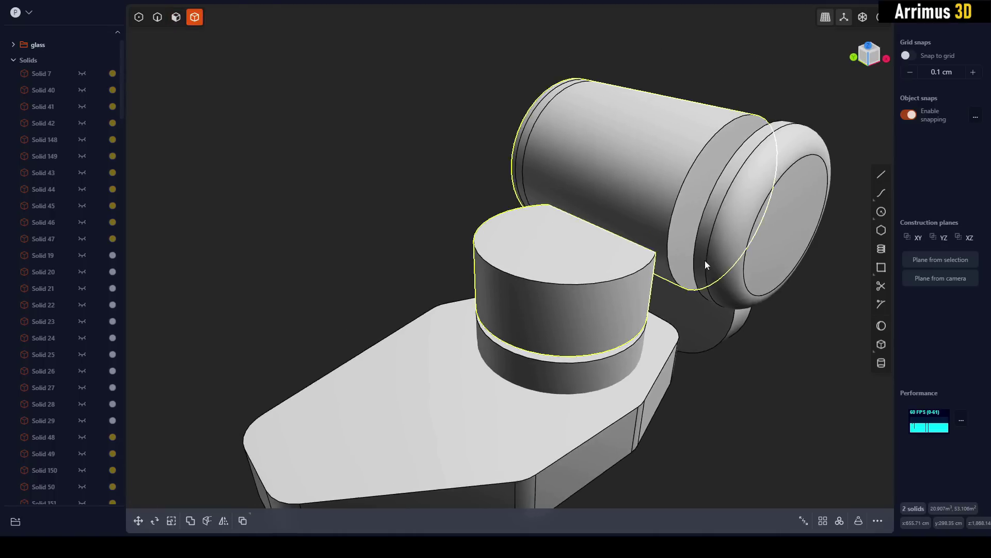
middle_click_drag(705, 260, 614, 238)
key("3")
left_click(513, 227)
key("d")
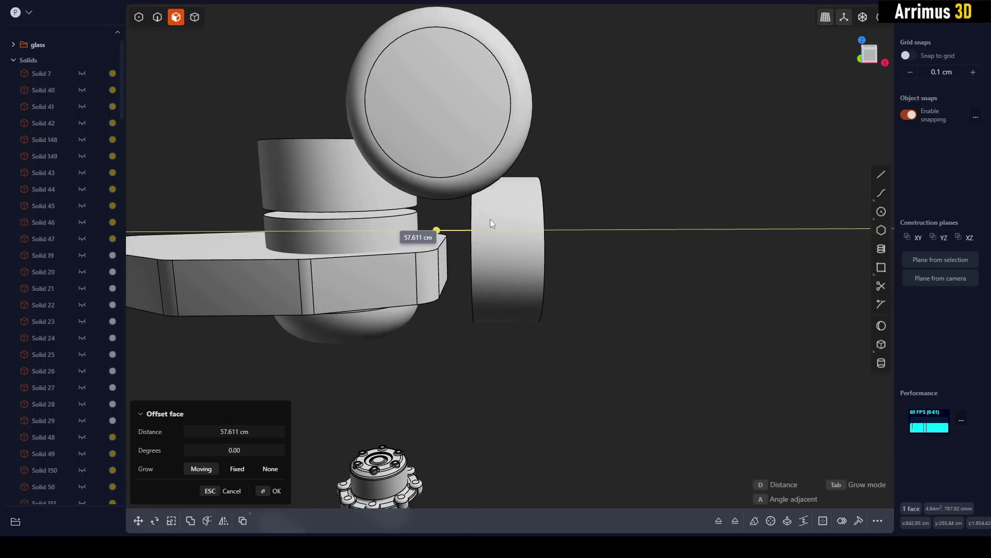
left_click(491, 219)
middle_click_drag(490, 219, 497, 242)
key("Escape")
- Unite the short upright cylinder, the large barrel and the thick disc into one solid with Boolean Union
key("4")
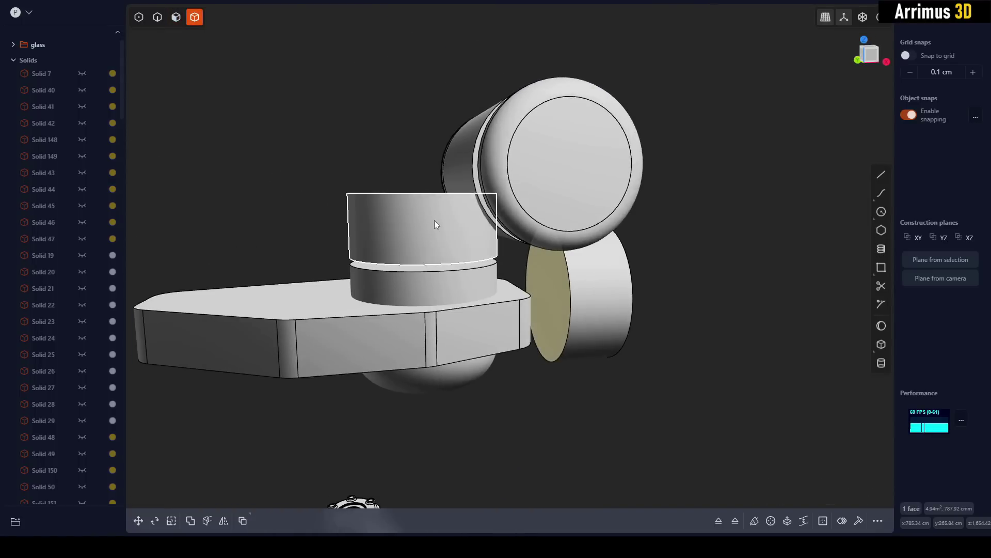
left_click(435, 220)
middle_click_drag(470, 155, 498, 196)
left_click(498, 197, "shift")
middle_click_drag(584, 248, 521, 196)
left_click(571, 273, "shift")
key("q")
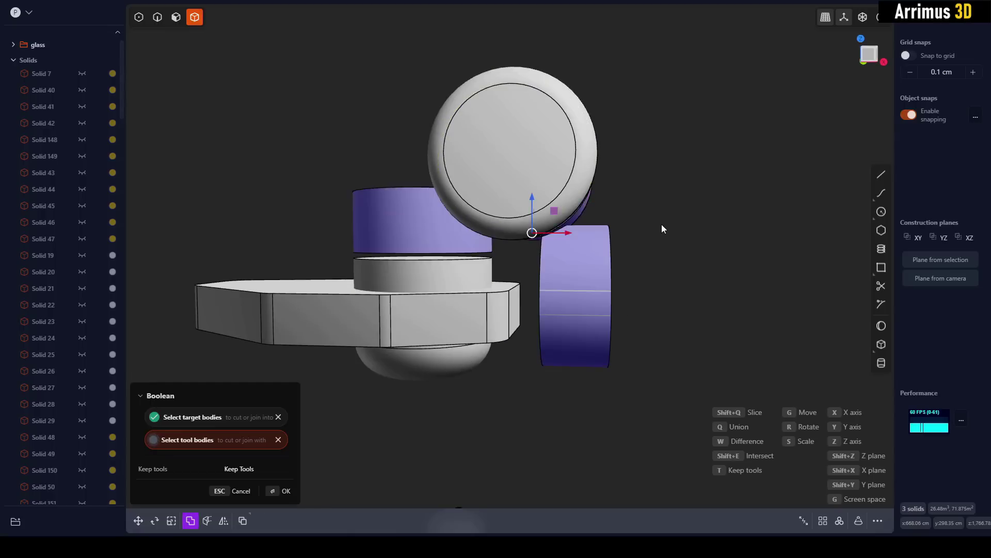
right_click(723, 183)
middle_click_drag(724, 183, 658, 218)
scroll(485, 242, "up", 2)
key("2")
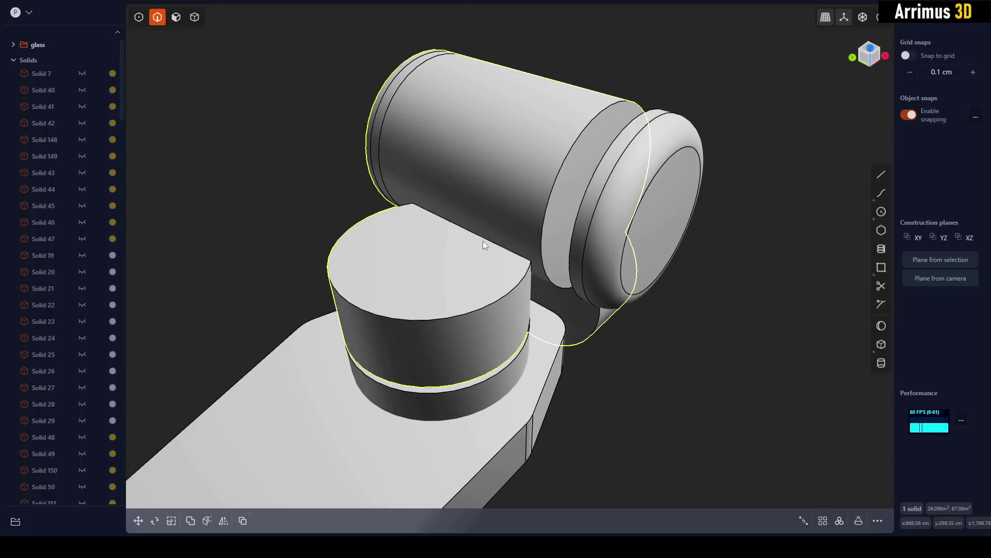
left_click(482, 240)
middle_click_drag(482, 241, 525, 214, "shift")
key("b")
key("Escape")
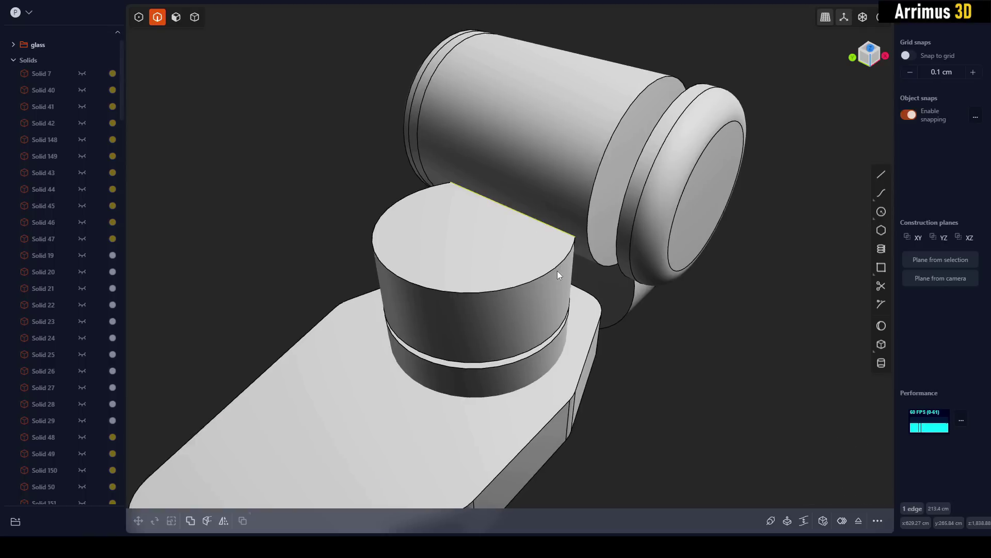
- Round the short cylinder's top rim and fillet its junction with the barrel by about 46 cm
left_click(557, 271)
key("f")
right_click(565, 203)
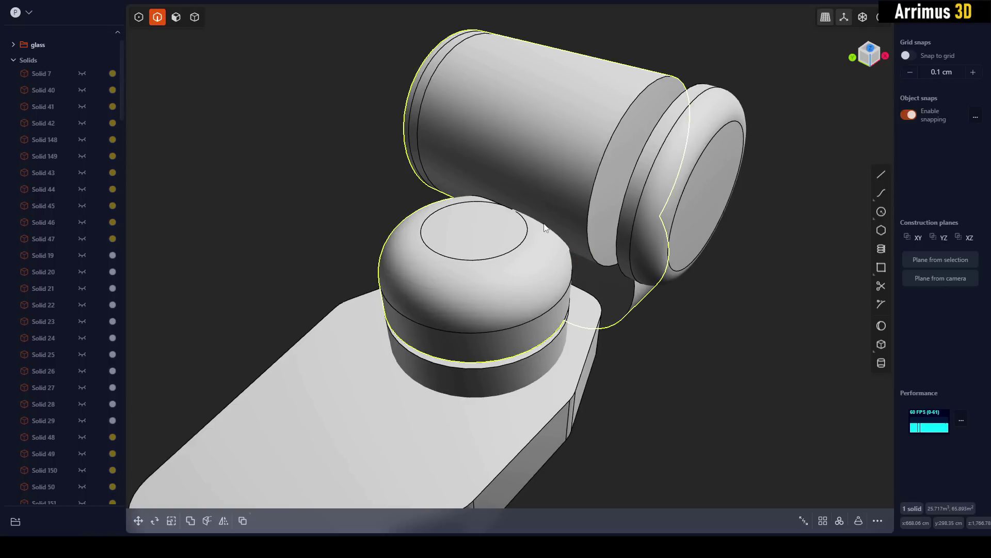
left_click(543, 224)
key("b")
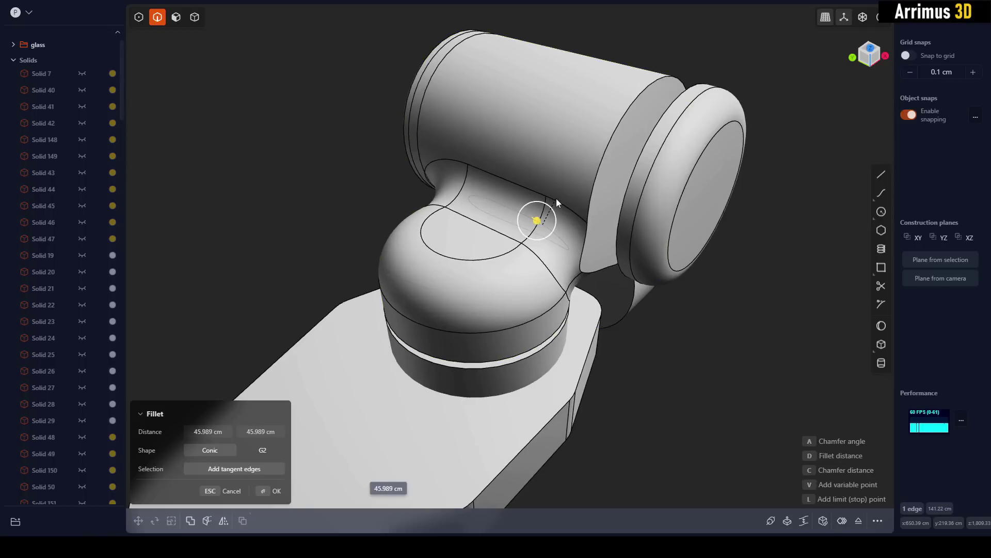
key("Return")
- Fillet the junction between barrel and disc by about 29.3 cm and the disc's outer rim by about 25 cm
middle_click_drag(703, 283, 557, 260)
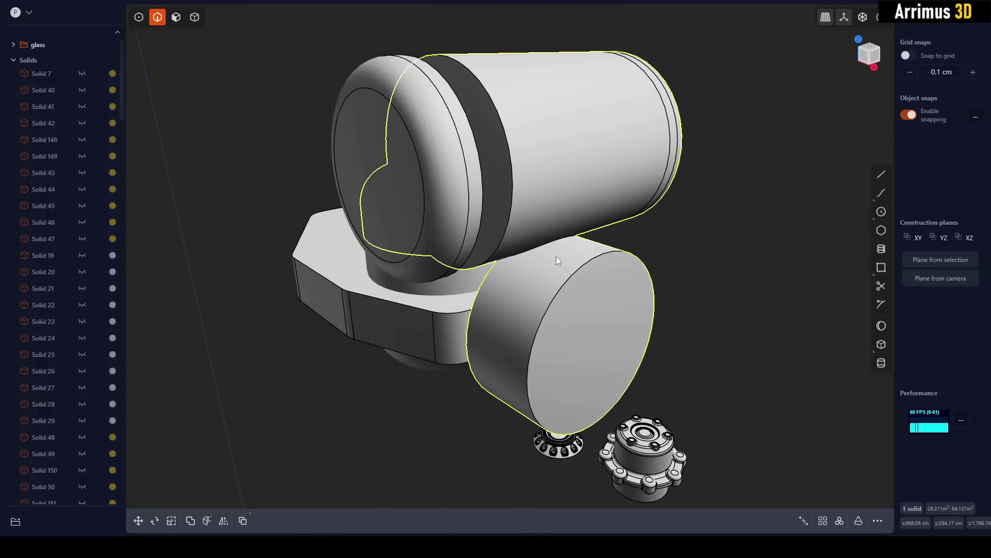
left_click(568, 223)
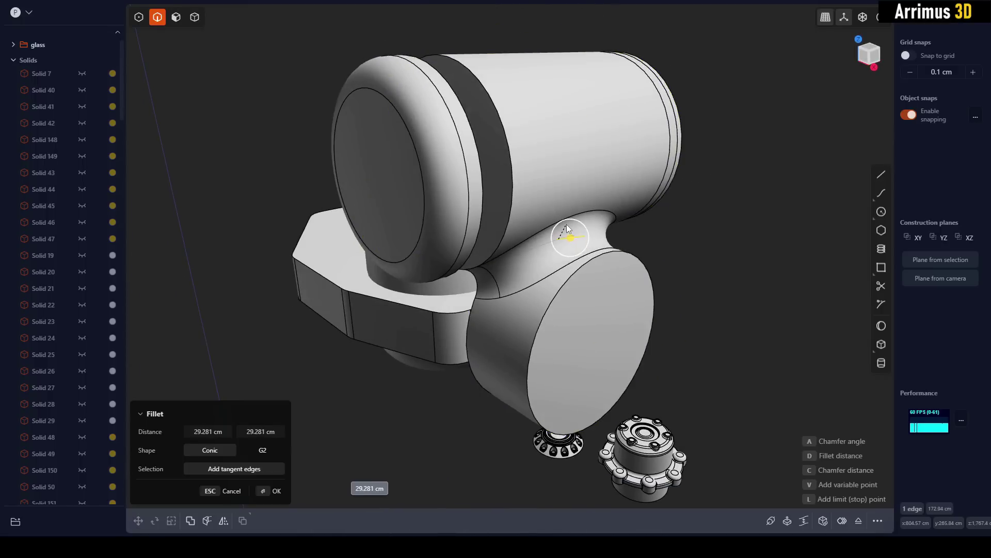
key("Return")
left_click(578, 267)
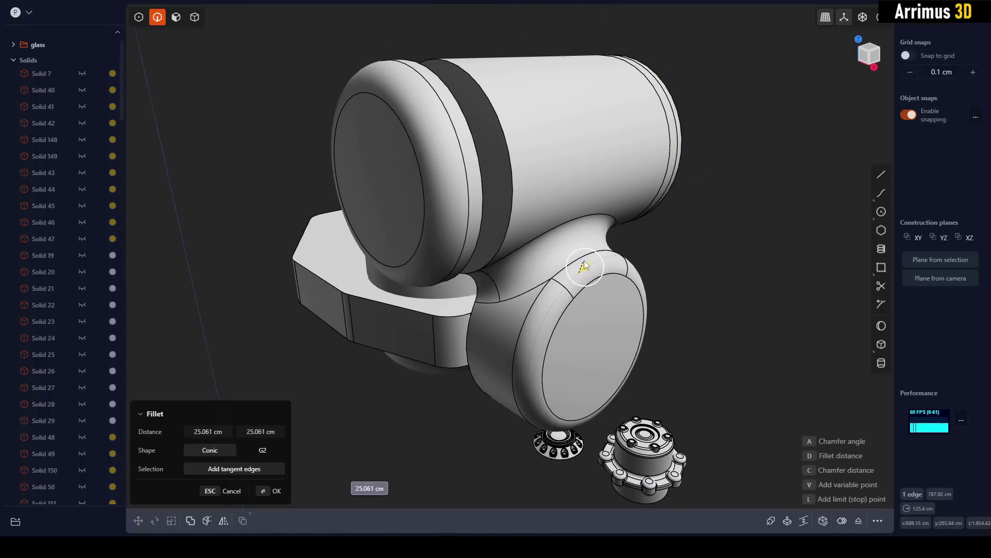
key("Return")
- Try filleting the straight edge beneath the barrel and the neighbouring edges of the disc's inner side
middle_click_drag(616, 259, 597, 214)
left_click(583, 213)
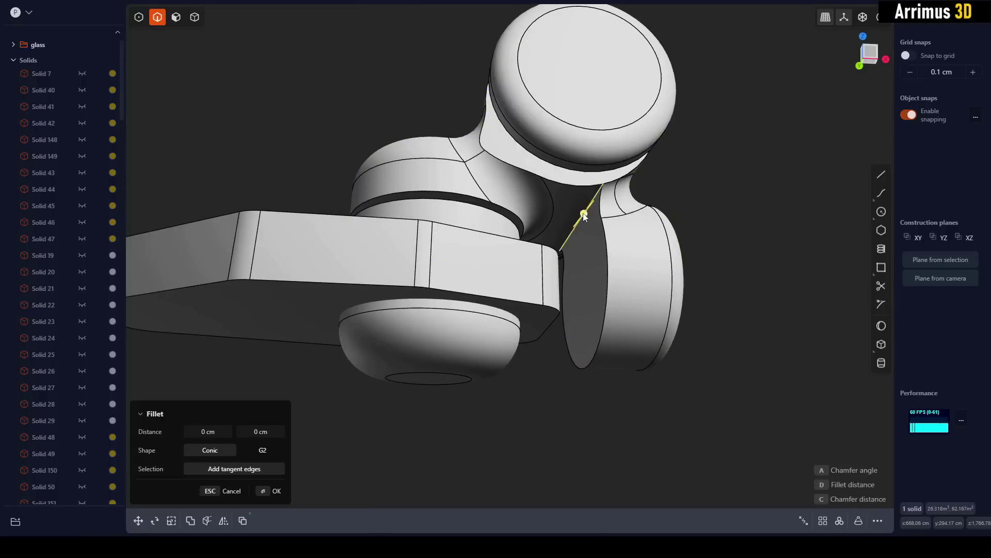
key("Return")
left_click(603, 199)
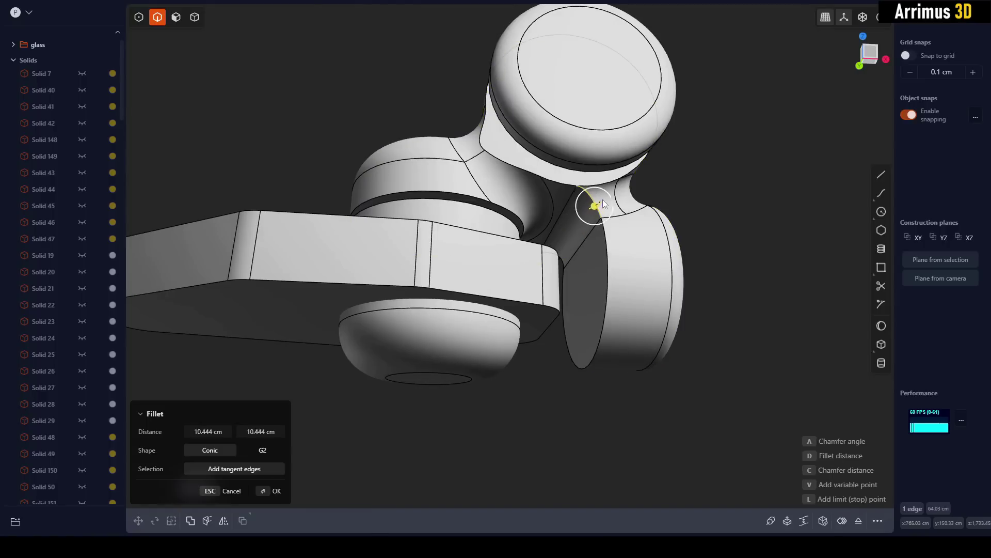
key("Escape")
left_click(605, 233)
key("b")
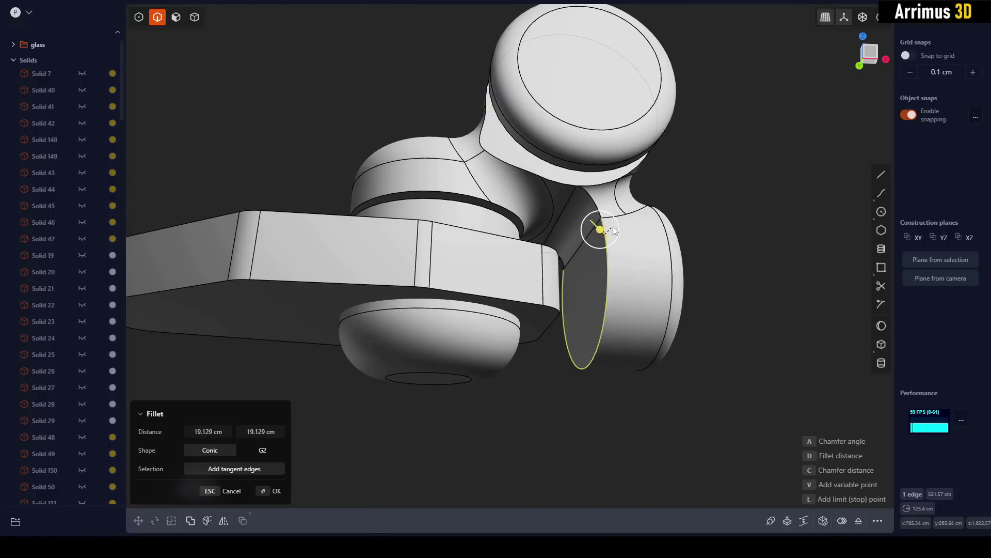
key("Escape")
- Fillet the disc's inner rim and the adjoining edges on the underside of the barrel
scroll(589, 232, "up", 3)
left_click(599, 205)
key("b")
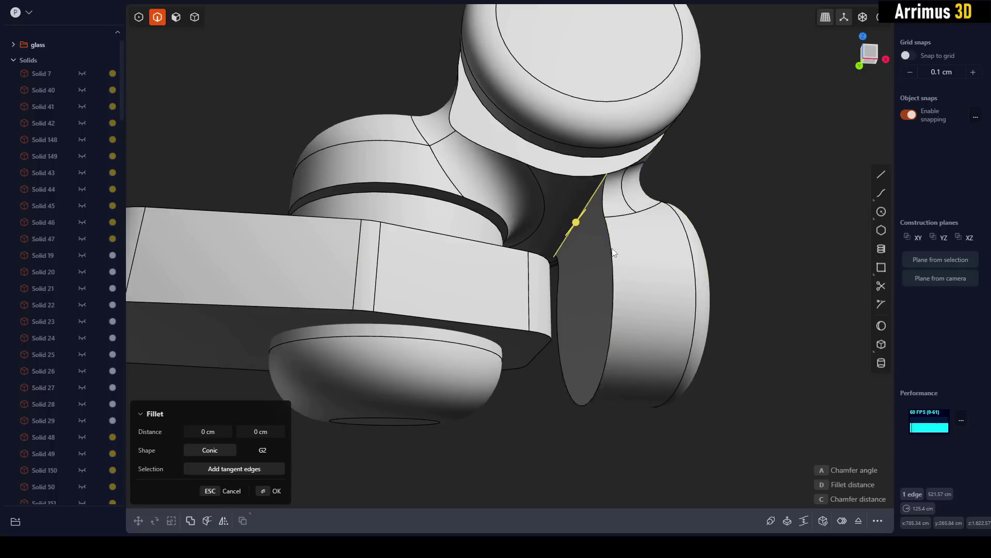
key("Return")
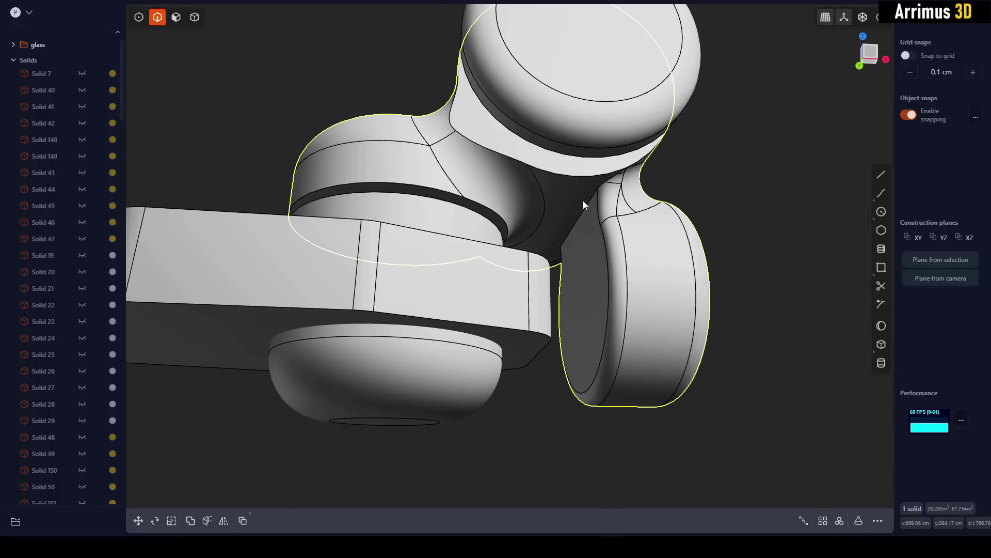
left_click(585, 204)
key("Return")
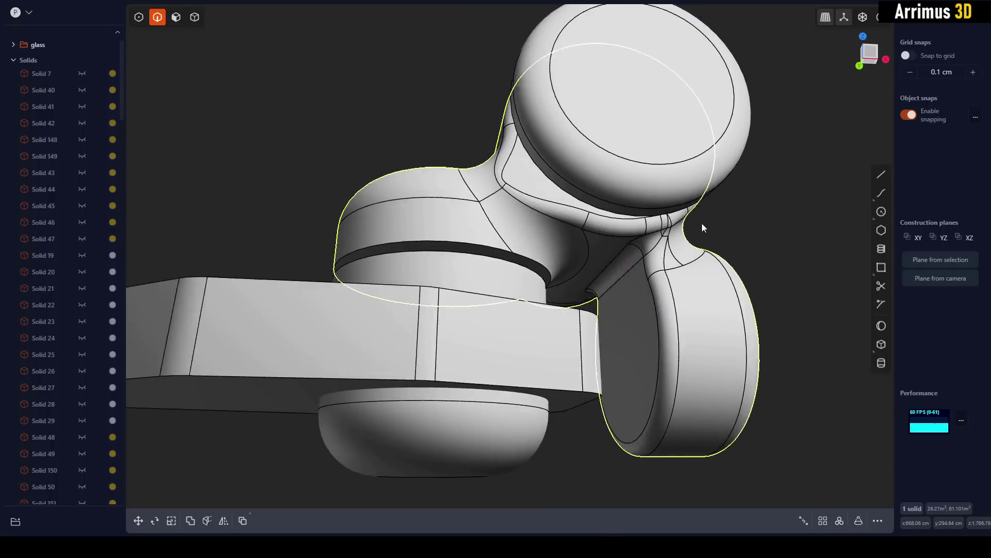
- Place a copy of the small bolted ring cap, referenced by its base centre, on the upper barrel's circular end face
middle_click_drag(703, 224, 580, 258)
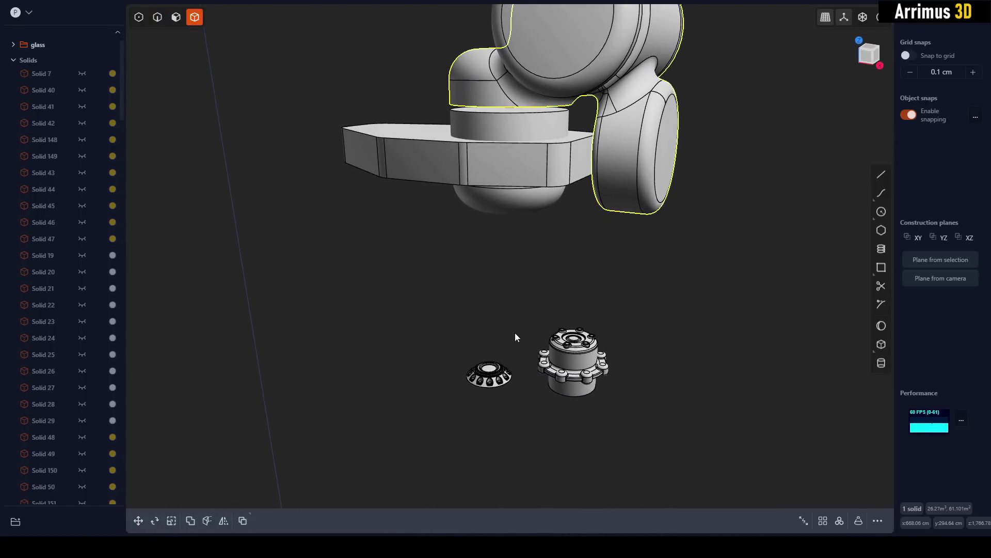
left_click_drag(515, 333, 432, 419)
middle_click_drag(432, 419, 544, 195)
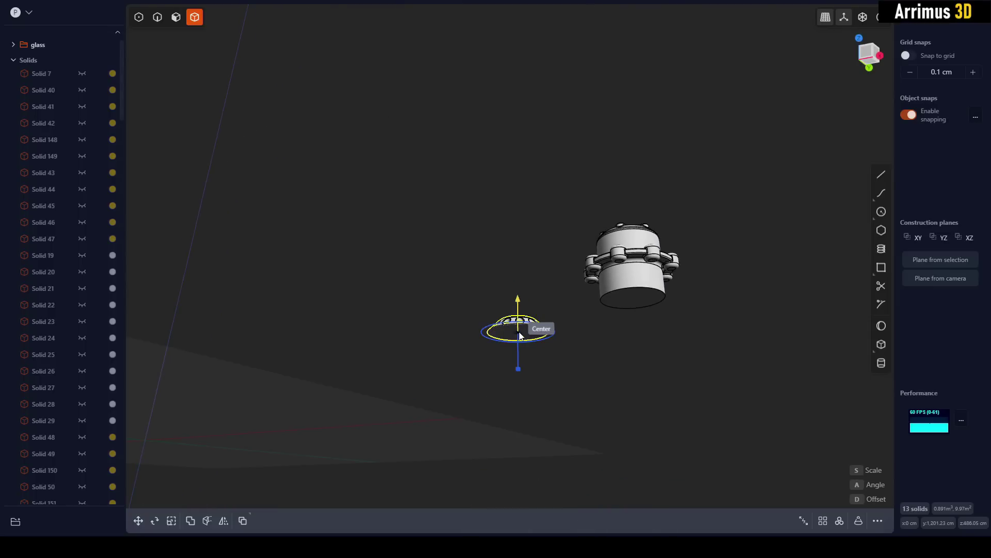
left_click(519, 333)
middle_click_drag(541, 269, 522, 419, "shift")
middle_click_drag(542, 63, 505, 347, "shift")
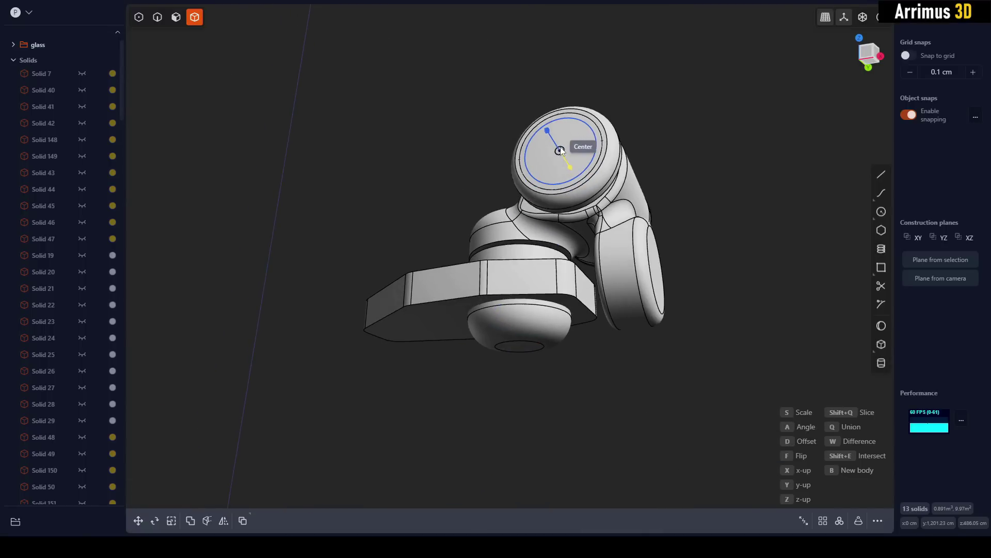
key("f")
middle_click_drag(577, 149, 581, 304, "shift")
right_click(621, 254)
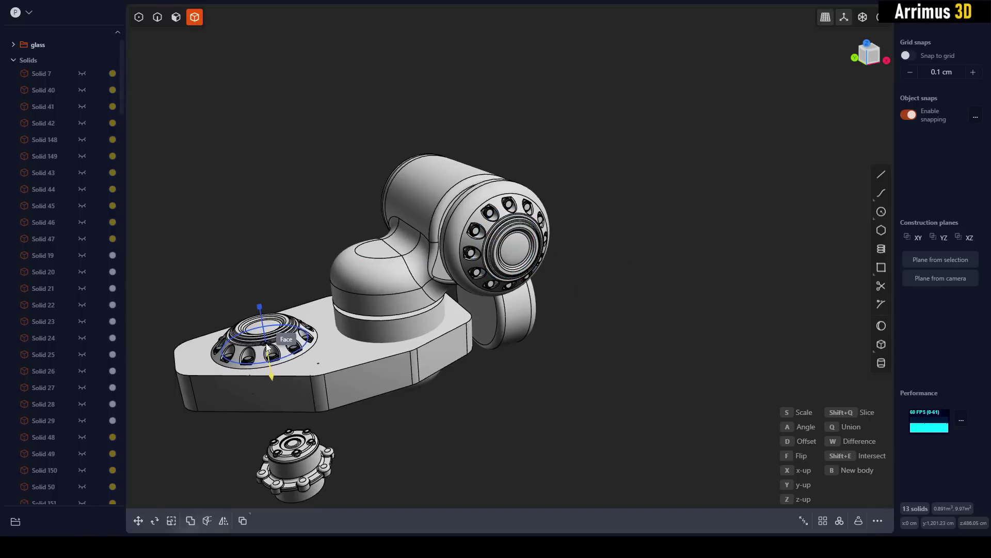
left_click_drag(263, 350, 465, 319)
scroll(538, 288, "up", 6)
middle_click_drag(535, 228, 609, 243, "shift")
key("Escape")
- Move the placed bolt-ring cap about 1.9 cm along the Y axis on the barrel's end
left_click_drag(514, 99, 624, 396)
middle_click_drag(625, 396, 563, 274)
scroll(560, 268, "up", 1)
key("g")
key("y")
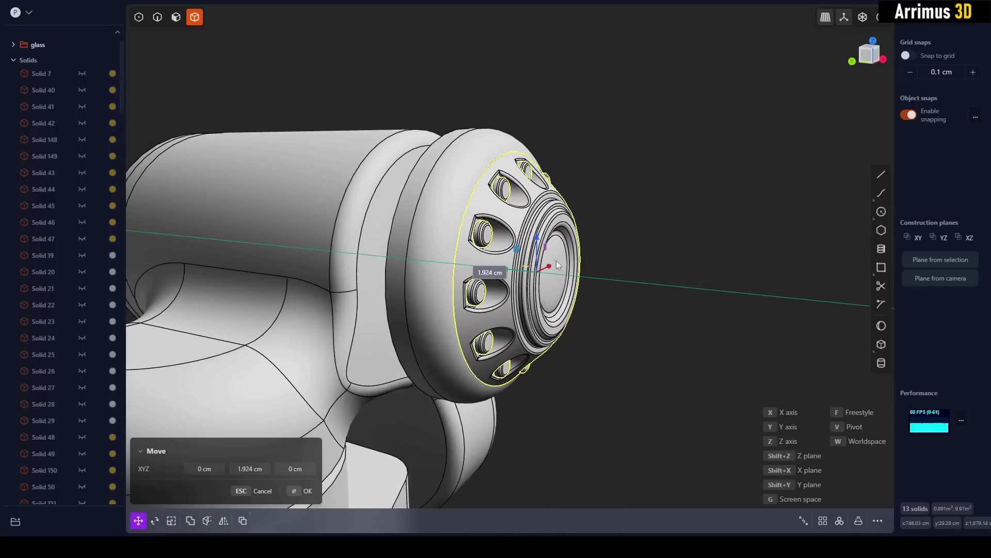
left_click(553, 259)
right_click(687, 253)
left_click(687, 253)
middle_click_drag(609, 219, 587, 236)
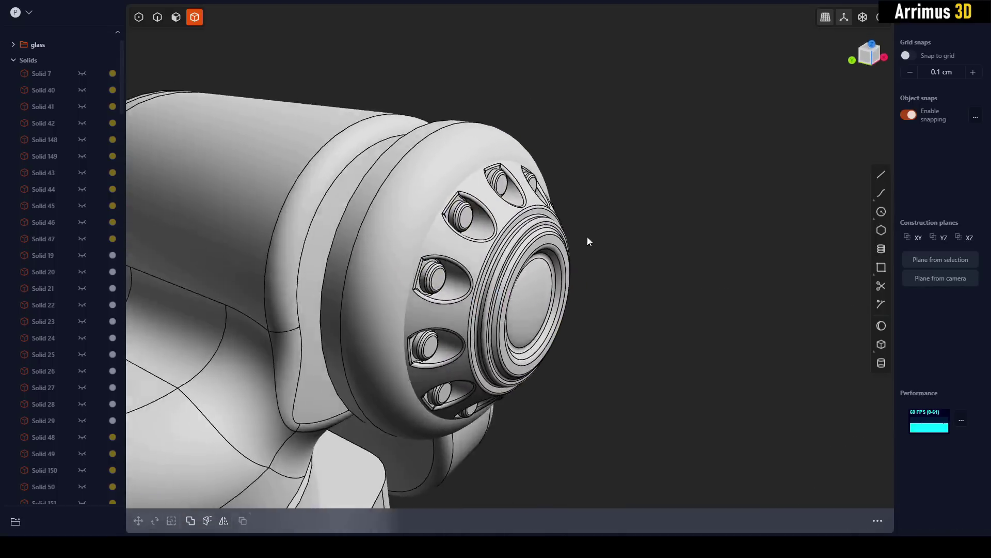
- Union the barrel's rounded end disc with the body of the bolt-ring cap
scroll(568, 232, "up", 2)
left_click(387, 203)
left_click(472, 258, "shift")
key("q")
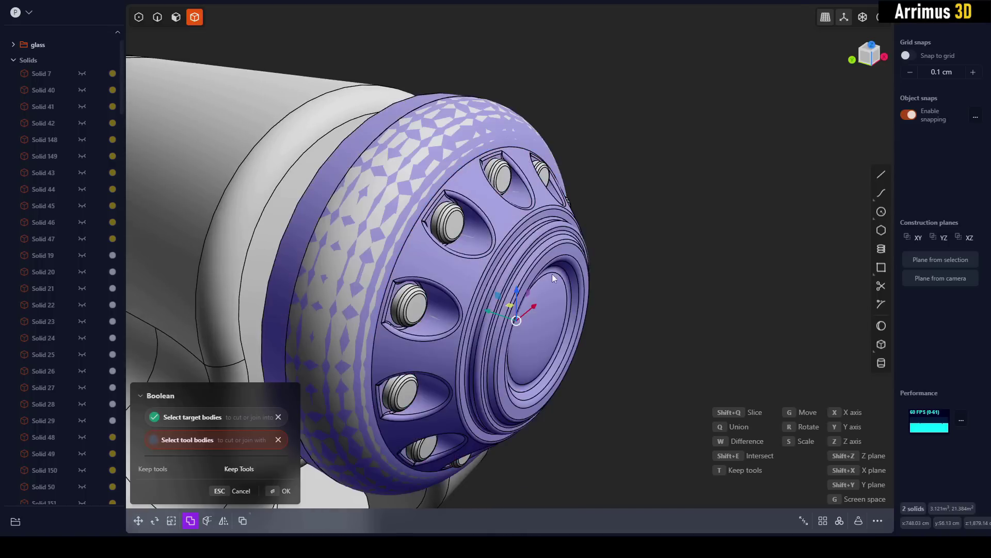
right_click(413, 151)
- Fillet the circular seam between the rounded end disc and the bolt-ring cap by about 4.2 cm
scroll(414, 147, "up", 2)
key("2")
left_click(481, 186)
key("b")
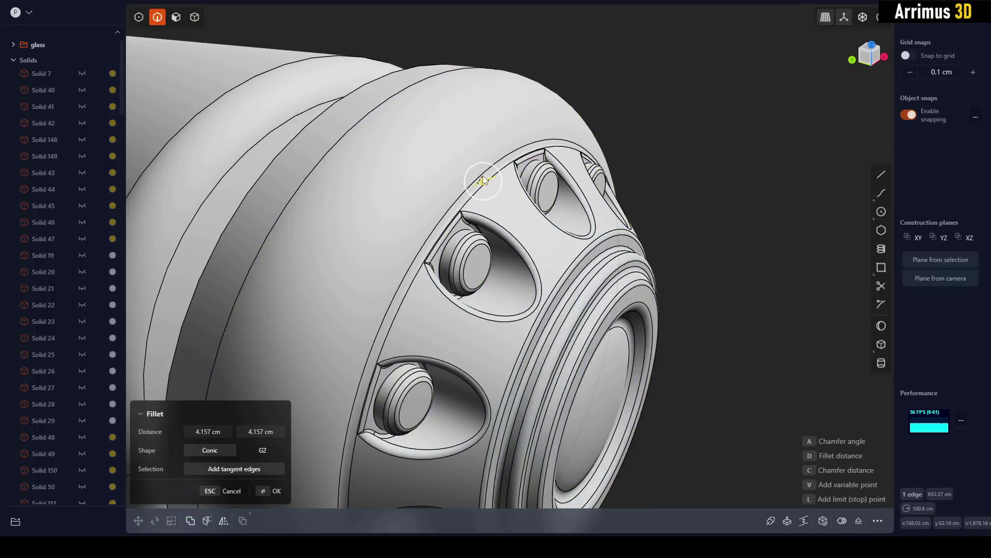
left_click(483, 175)
scroll(634, 232, "down", 2)
right_click(659, 250)
- Place a copy of the eight-solid bolted hub at the bottom centre of the domed pin under the base plate
middle_click_drag(642, 240, 557, 208)
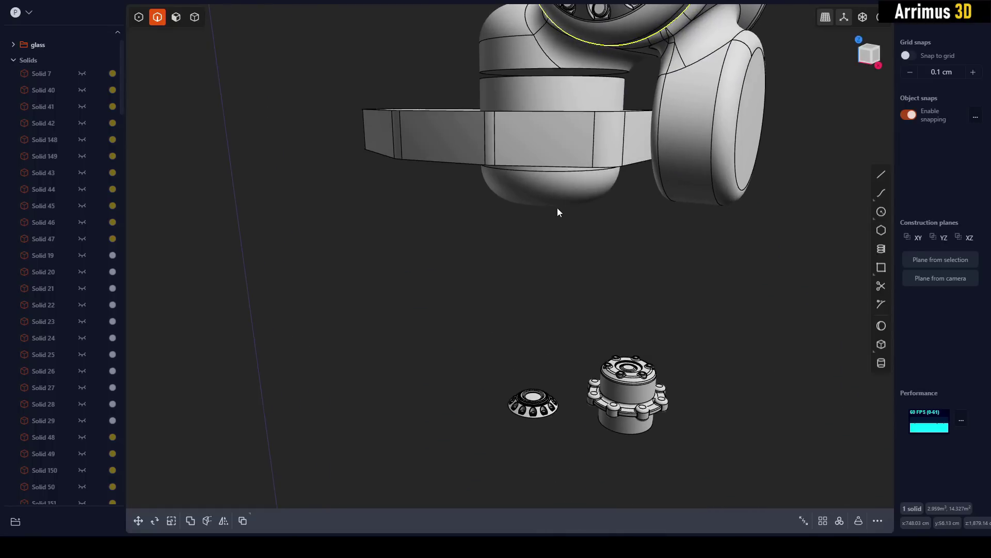
key("4")
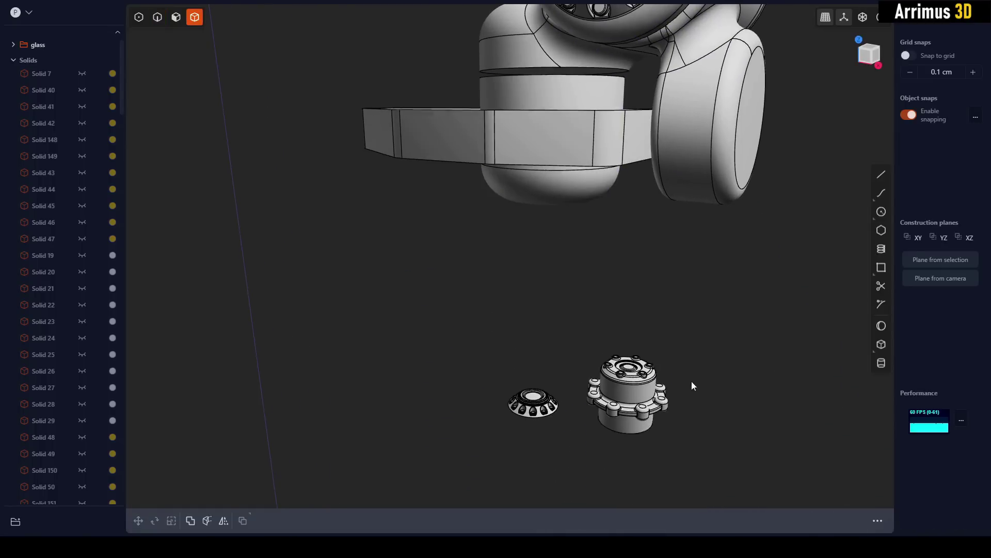
left_click_drag(679, 243, 593, 433)
middle_click_drag(593, 433, 587, 180)
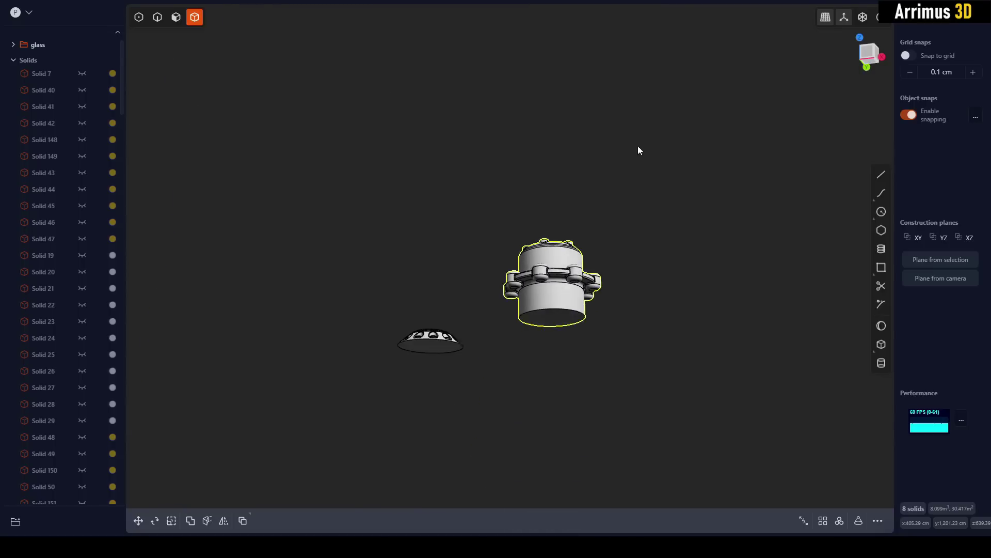
left_click(552, 308)
middle_click_drag(539, 142, 553, 320, "shift")
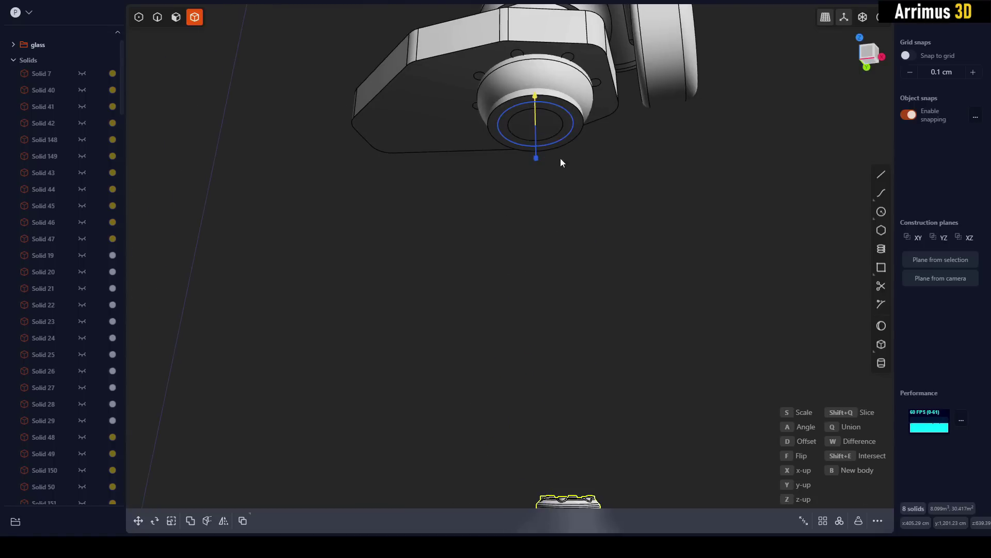
middle_click_drag(537, 133, 513, 290, "shift")
scroll(527, 273, "up", 2)
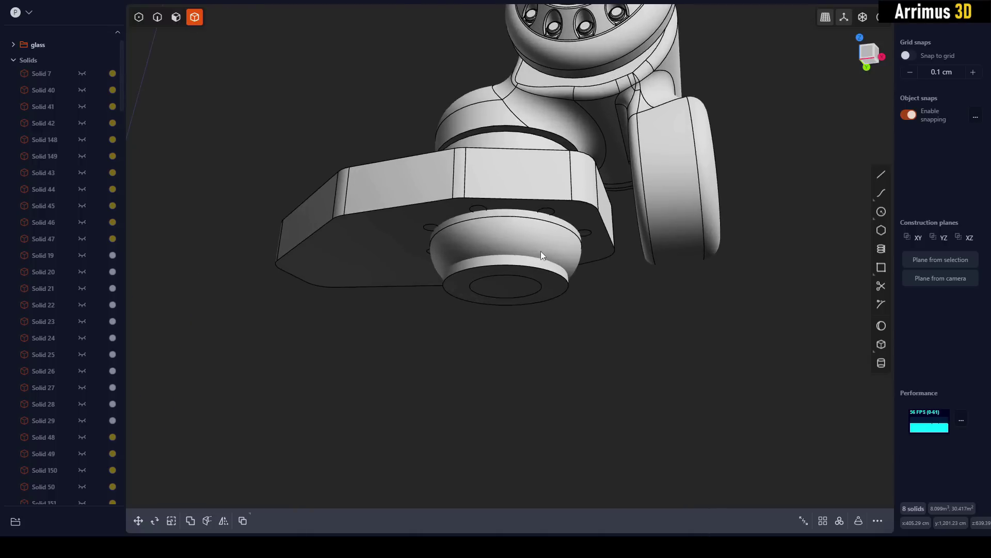
- Delete the original domed pin that runs through the base plate
left_click(538, 236)
key("Delete")
middle_click_drag(538, 235, 416, 302)
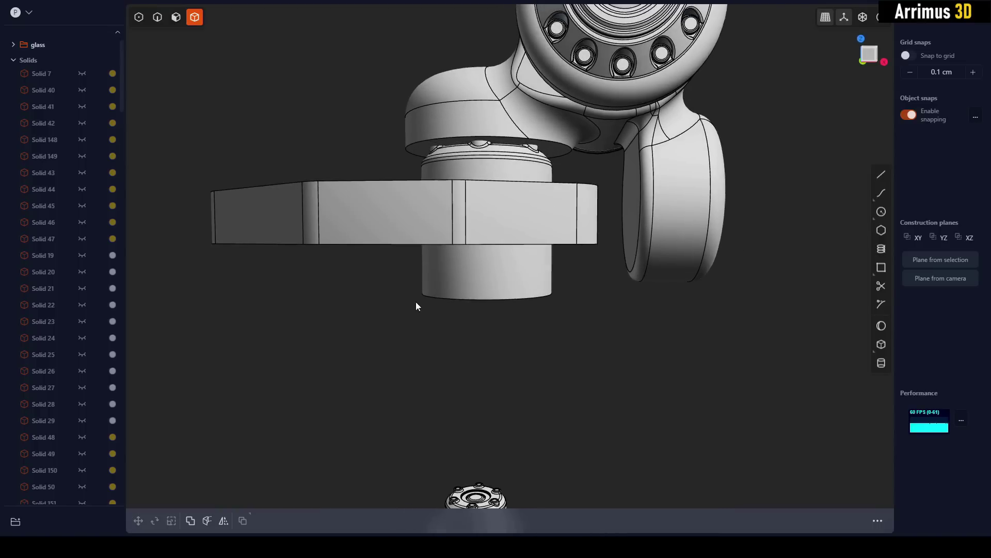
- Rotate all eight solids of the placed hub 180° about the X axis so its bolted end faces down
left_click_drag(576, 126, 575, 126)
middle_click_drag(562, 189, 540, 209)
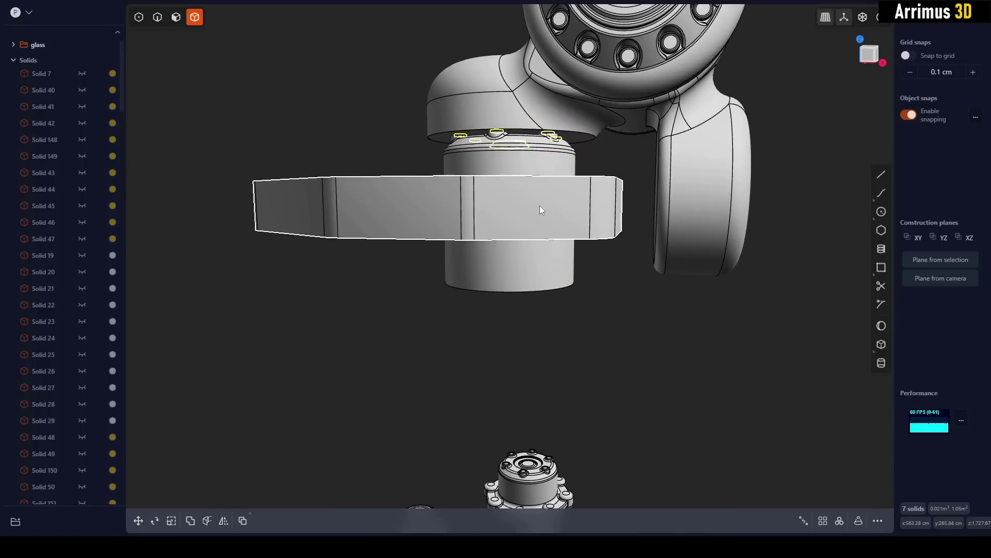
left_click_drag(356, 330, 637, 113)
middle_click_drag(568, 170, 555, 216)
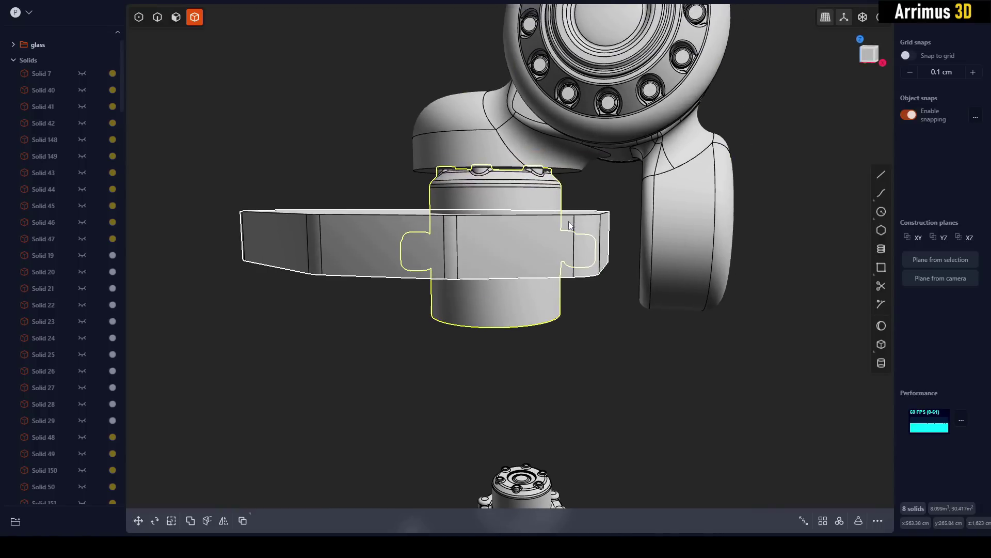
key("r")
middle_click_drag(480, 243, 561, 203)
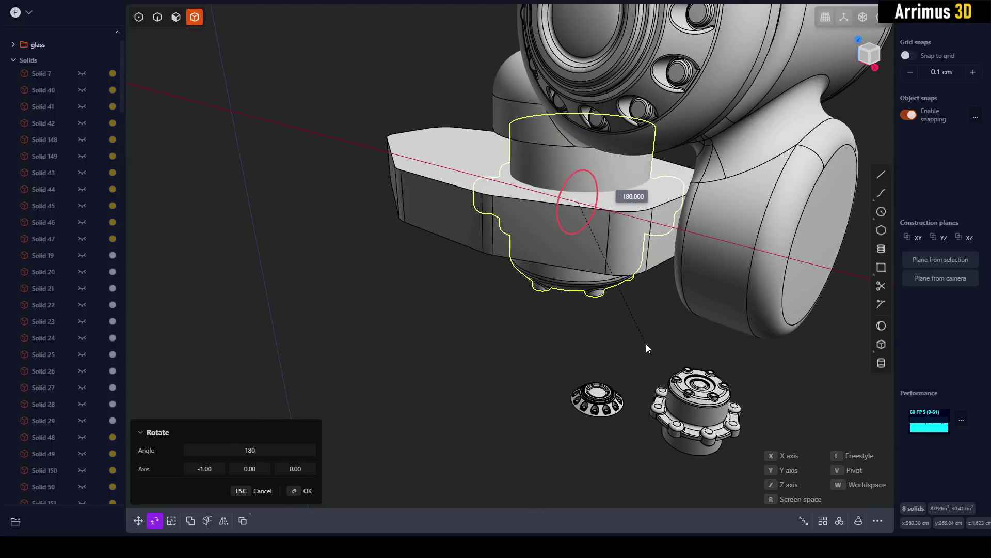
key("Return")
- Offset the base plate's underside inward by about 40 cm to thin the plate
middle_click_drag(609, 324, 512, 305)
left_click(556, 335)
key("3")
left_click(457, 364)
key("d")
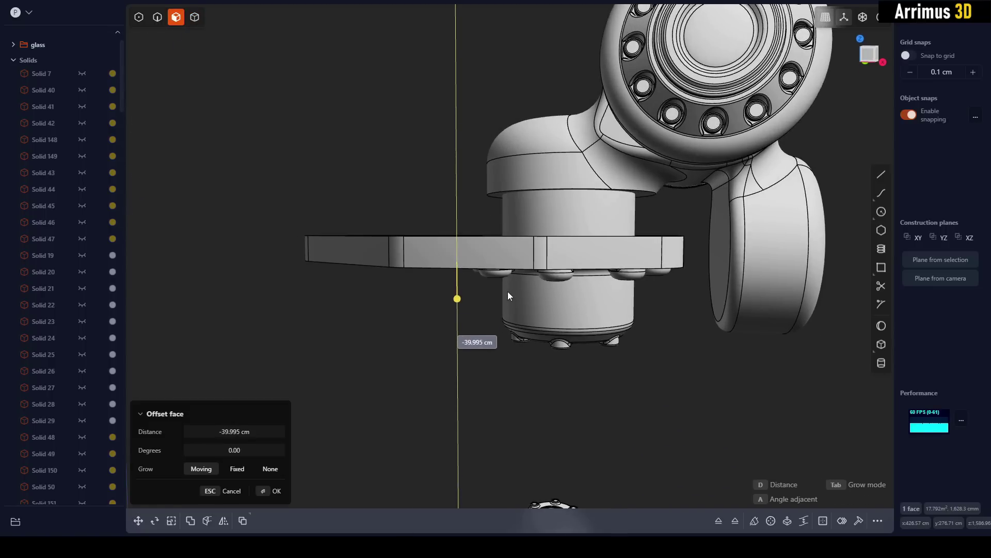
middle_click_drag(451, 192, 463, 235)
key("Return")
- Raise the base plate above the hub's bolted flange and thin it further from its underside
key("4")
left_click(479, 230)
key("g")
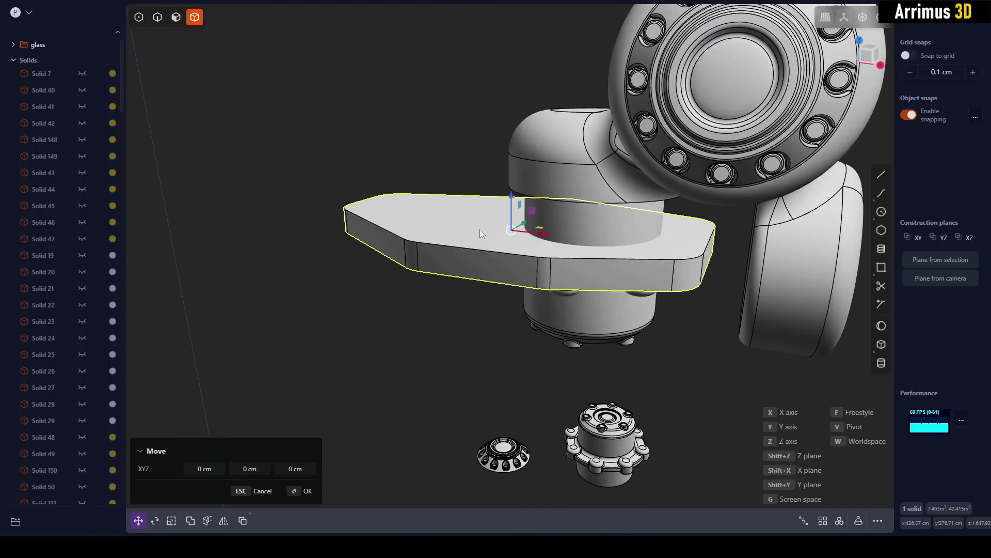
key("Return")
middle_click_drag(501, 305, 469, 319)
key("3")
left_click(448, 315)
key("o")
key("Escape")
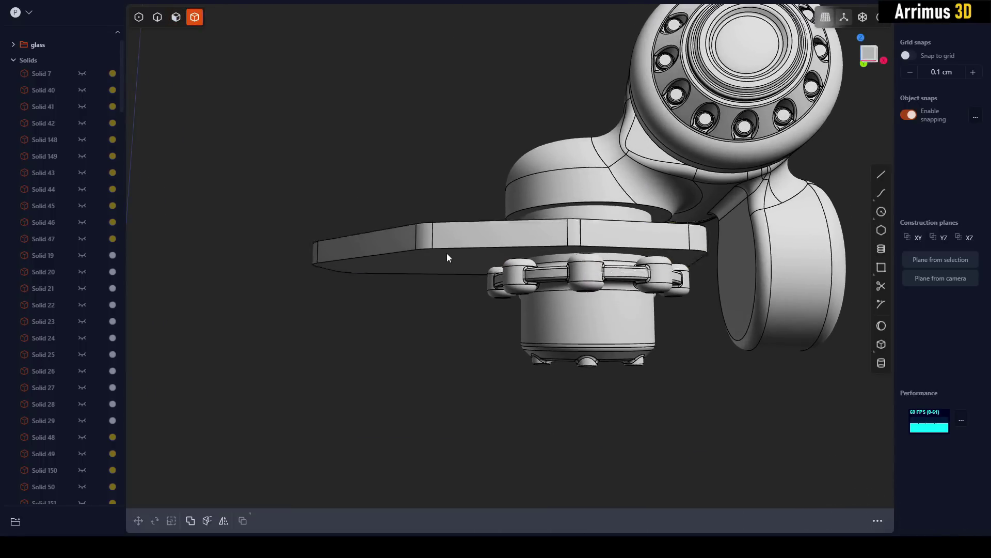
- Sketch a notched polyline across the base plate's underside between its two long edges, beside the hub, with rounded corners
left_click(447, 257)
middle_click_drag(447, 257, 484, 249)
key("l")
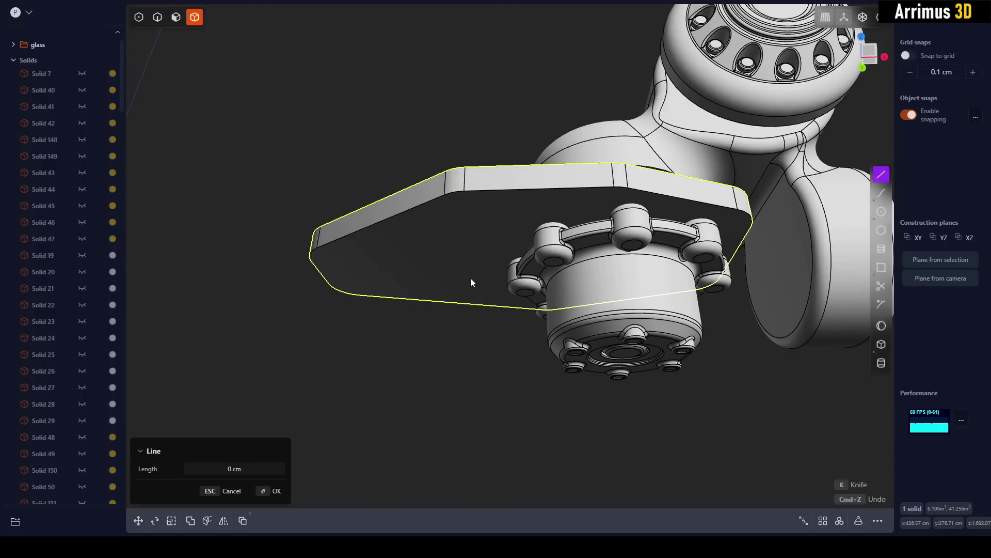
left_click(474, 305)
left_click(465, 265)
left_click(434, 251)
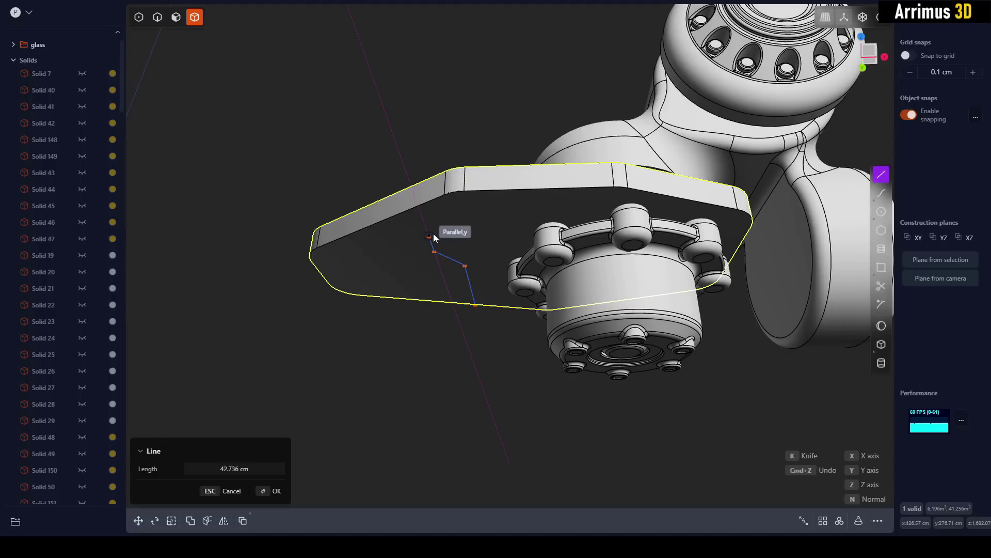
left_click(429, 236)
left_click(524, 212)
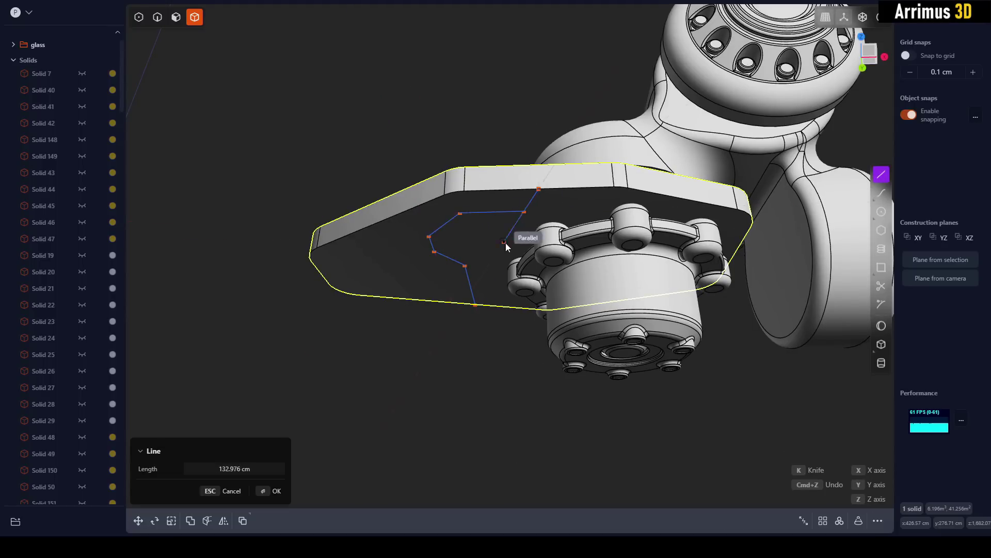
key("Return")
scroll(520, 245, "up", 5)
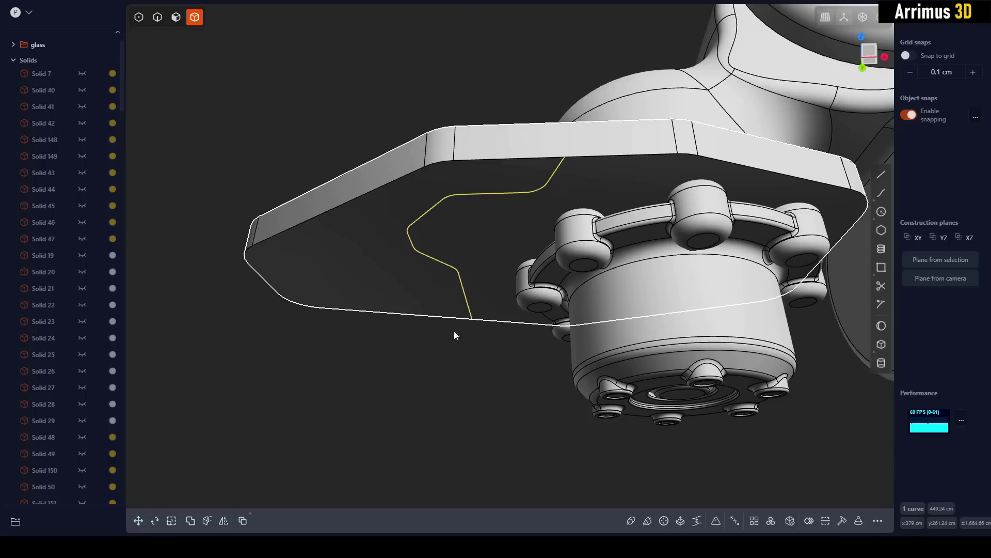
- Cut the base plate into two bodies along the notched curve
left_click(497, 220)
key("c")
left_click(494, 195)
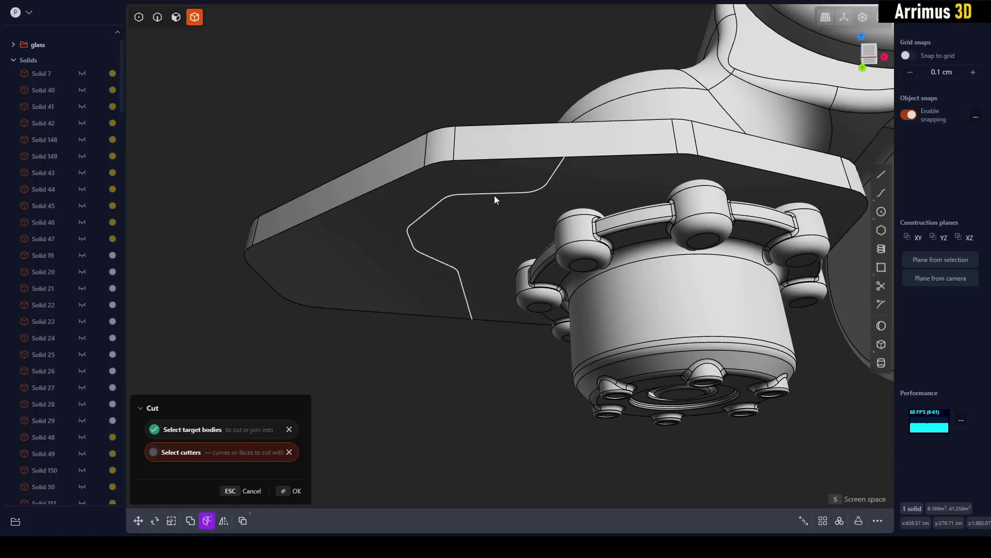
key("Return")
left_click(466, 74)
key("2")
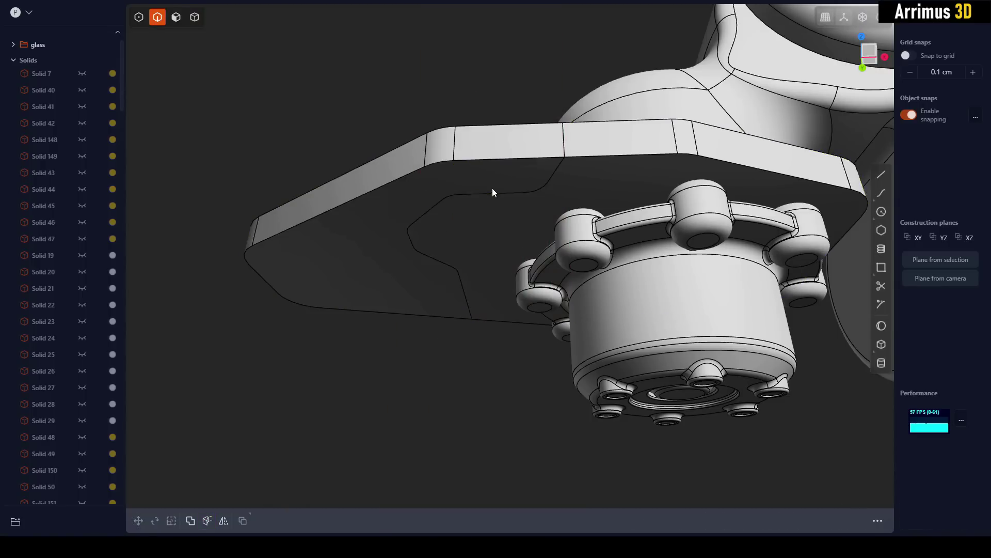
- Offset the underside of the plate's cut-off end section downward to thicken it
middle_click_drag(491, 188, 489, 188, "shift")
key("3")
left_click(482, 181)
left_click_drag(482, 182, 474, 214)
key("Return")
middle_click_drag(475, 183, 459, 177)
- Union the thickened end section with the rest of the base plate
key("4")
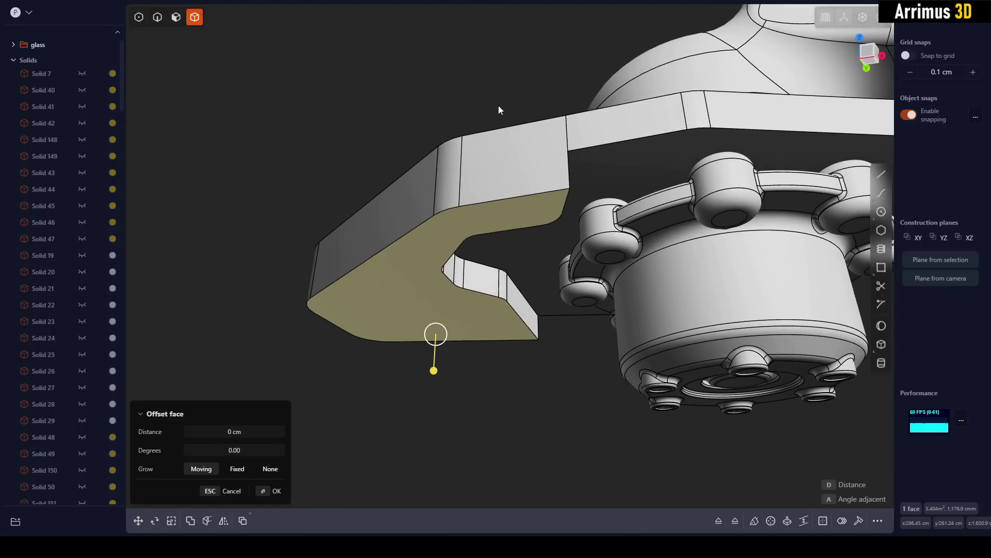
left_click(498, 105)
left_click(582, 142)
left_click(525, 134, "shift")
key("q")
key("Return")
- Chamfer the lower inner edge of the thickened end section along its notched profile
middle_click_drag(519, 235, 541, 309)
key("2")
left_click(535, 320)
key("b")
mouse_move(535, 316)
left_mouse_down()
mouse_move(538, 261)
mouse_move(546, 285)
mouse_move(519, 323)
mouse_move(533, 316)
left_mouse_up()
key("Return")
key("4")
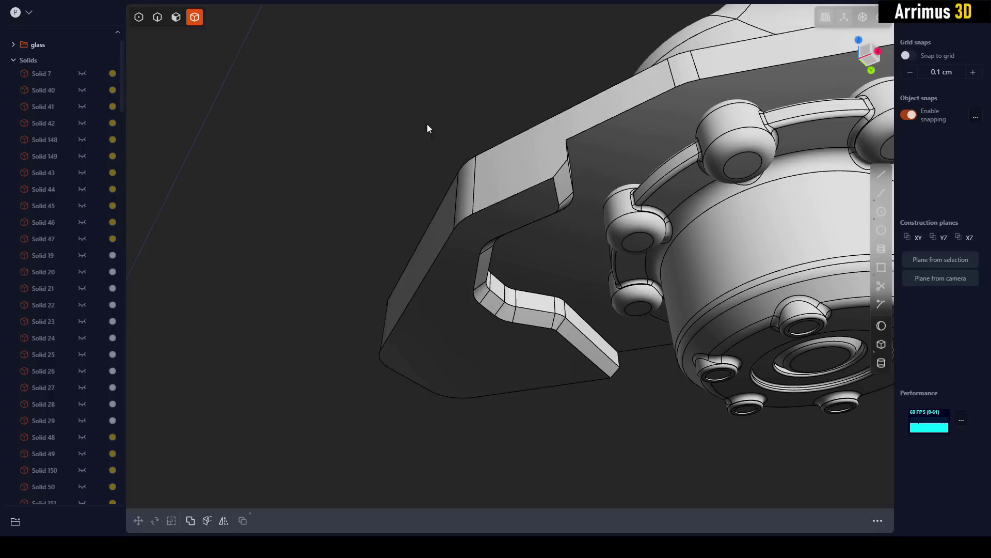
- Chamfer the top perimeter edge of the base plate by about 14.2 cm
left_click(516, 221)
middle_click_drag(516, 221, 500, 278)
key("2")
left_click(509, 188)
key("b")
middle_click_drag(509, 188, 513, 222)
left_click_drag(510, 201, 526, 184)
middle_click_drag(583, 177, 550, 192)
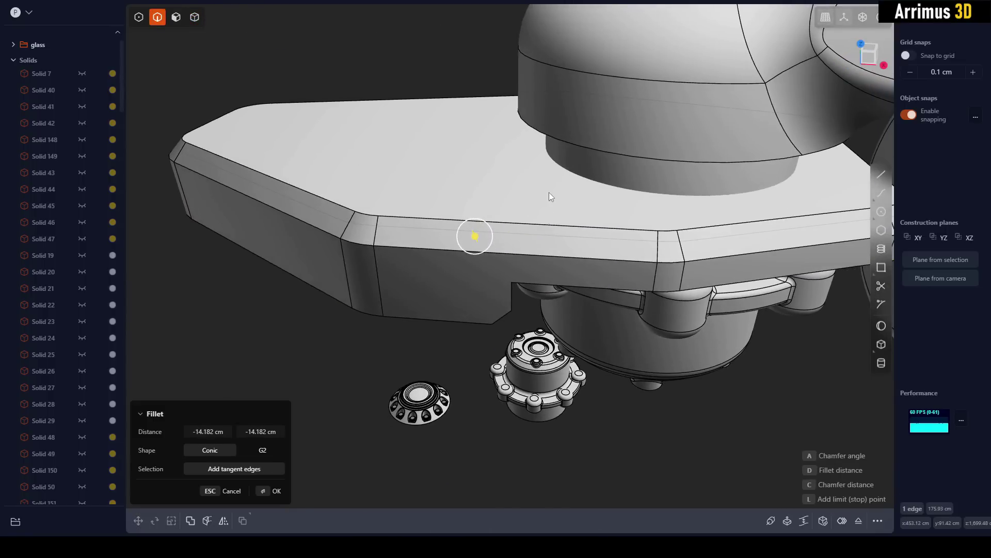
- Fillet both edges of the base plate's top perimeter chamfer by about 6.3 cm
left_click(557, 252)
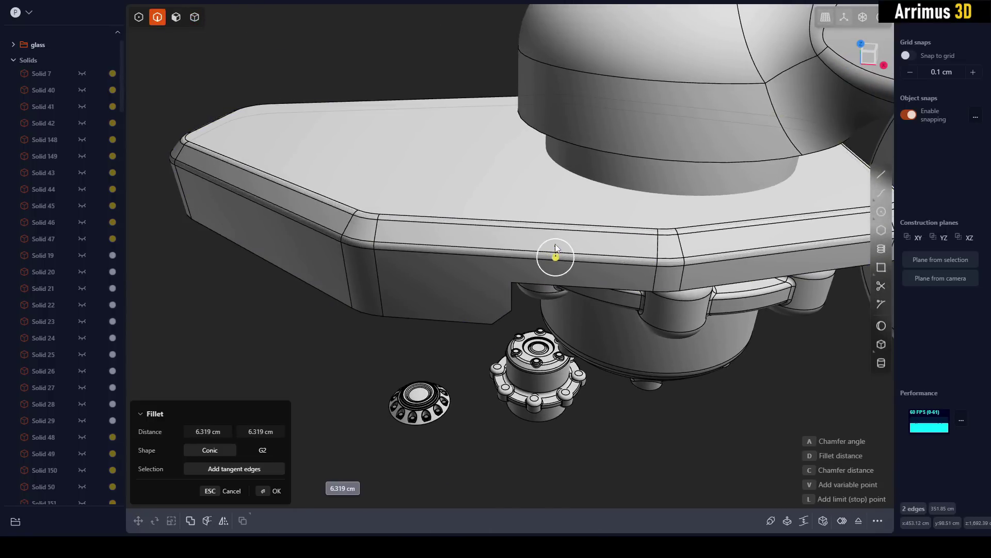
key("Return")
middle_click_drag(556, 255, 531, 164)
key("4")
left_click(460, 79)
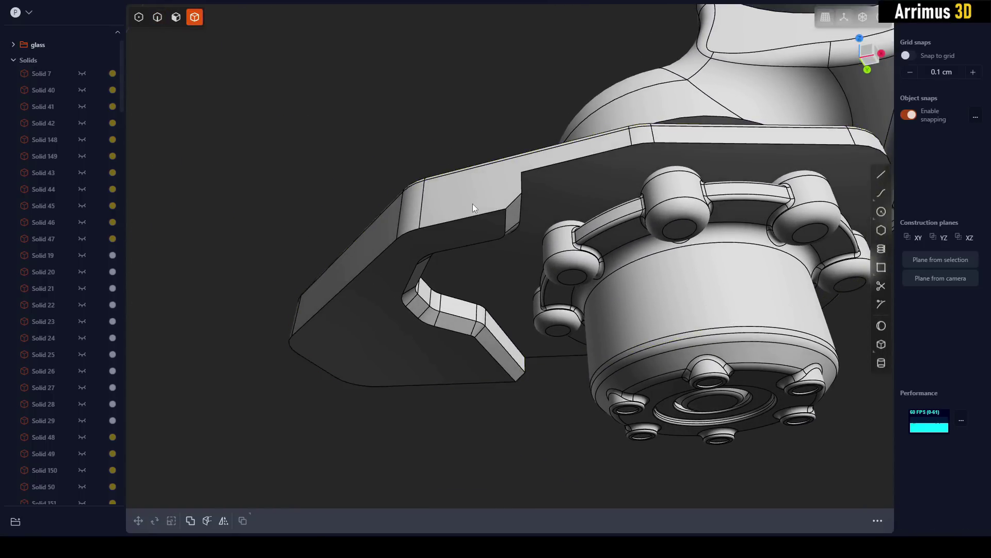
middle_click_drag(473, 203, 494, 210)
key("ctrl+a")
key("alt+x")
left_click(468, 221)
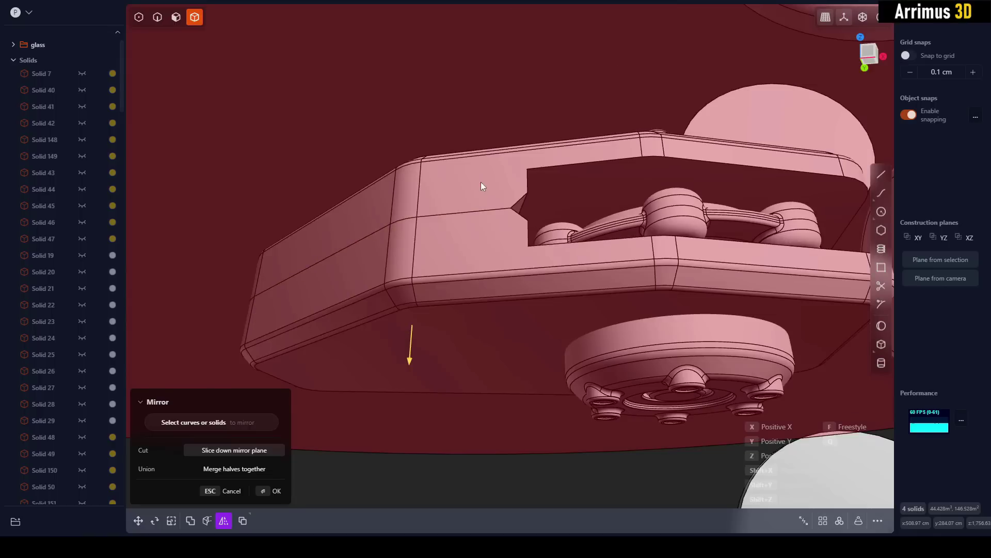
key("Return")
left_click(479, 108)
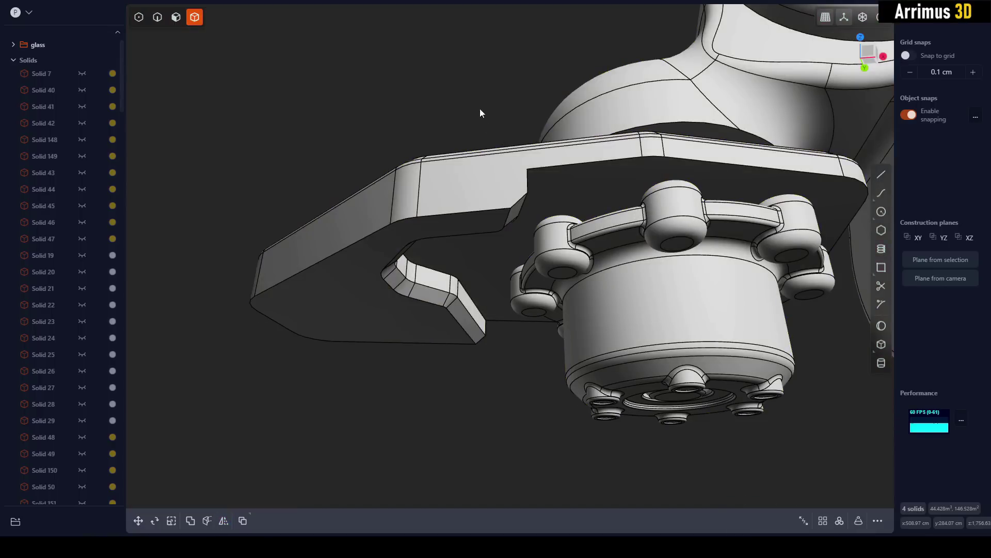
- Mirror only the base plate downward across its thickened section's underside and merge the halves into one bracket
left_click(479, 189)
key("alt+x")
middle_click_drag(470, 209, 466, 250)
key("q")
key("Return")
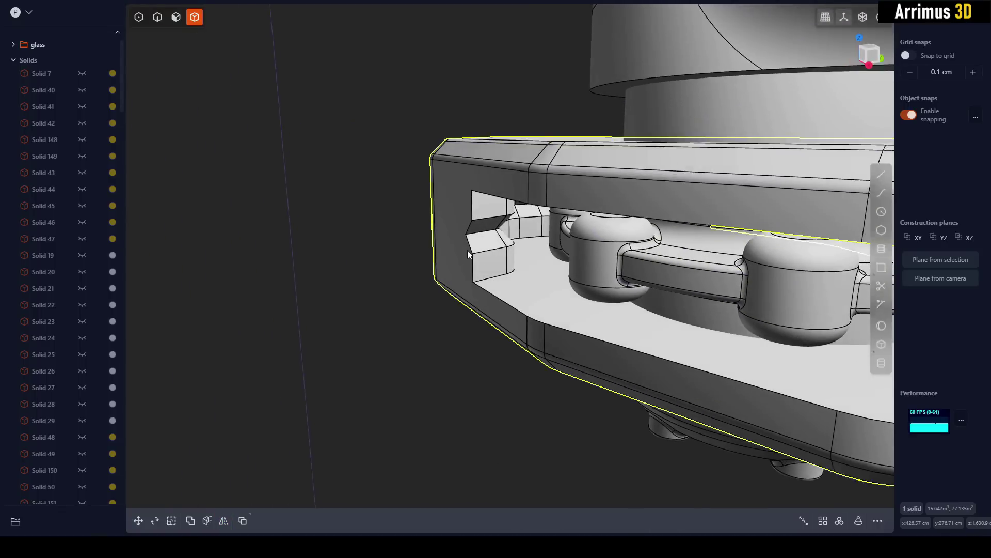
- Delete the narrow sloped face inside the V-notch at the inner end of the bracket's slot
scroll(470, 251, "up", 4)
key("2")
left_click(488, 221)
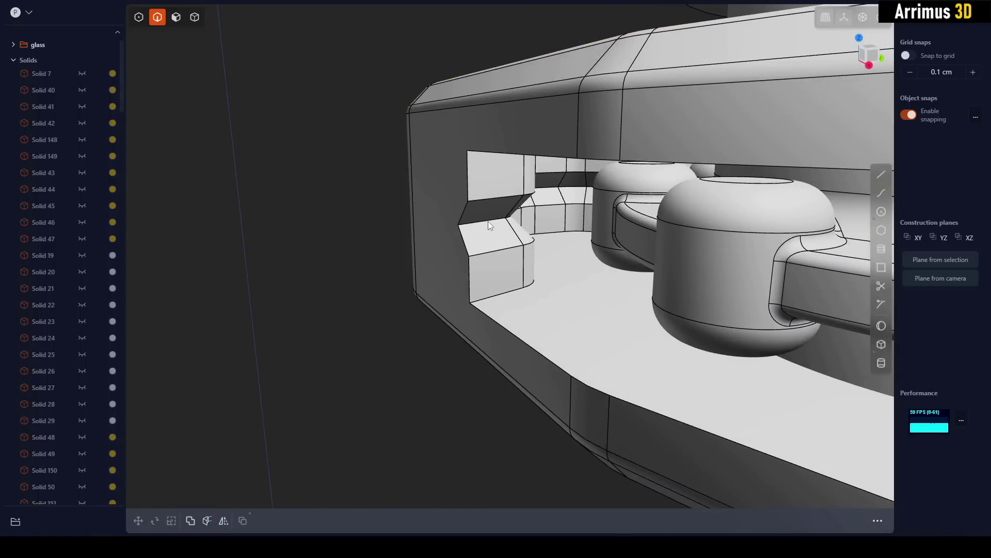
scroll(486, 223, "up", 2)
key("b")
key("3")
key("Escape")
left_click(487, 212)
key("Delete")
- Fillet the inner crease of the slot's end notch by about 11 cm
mouse_move(495, 217)
middle_mouse_down()
mouse_move(458, 203)
mouse_move(478, 212)
middle_mouse_up()
key("2")
left_click(470, 223)
key("f")
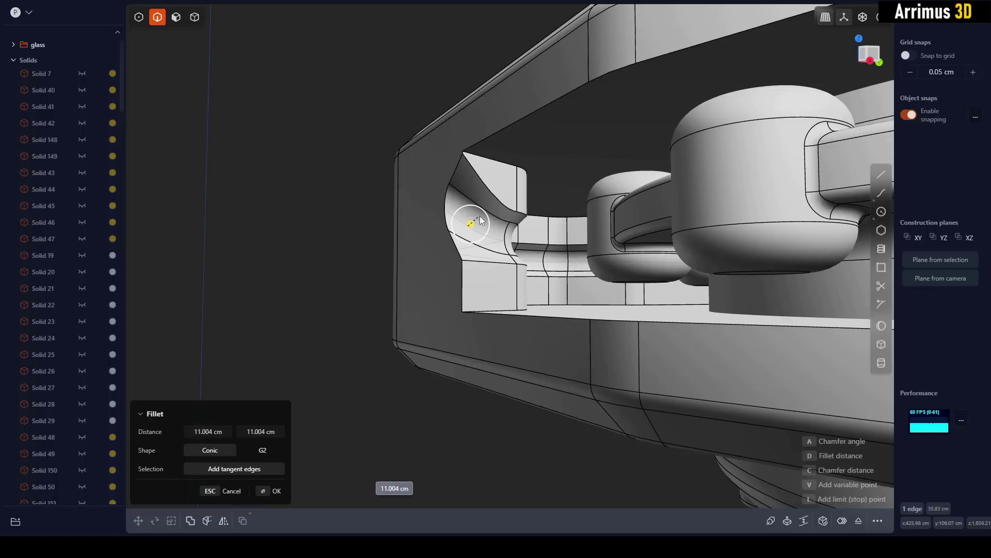
key("Return")
- Fillet the notch's upper ridge, and round the notch's outer profile edge by about 10.3 cm
left_click(493, 194)
key("f")
left_click_drag(494, 194, 497, 189)
key("Return")
middle_click_drag(497, 189, 531, 177)
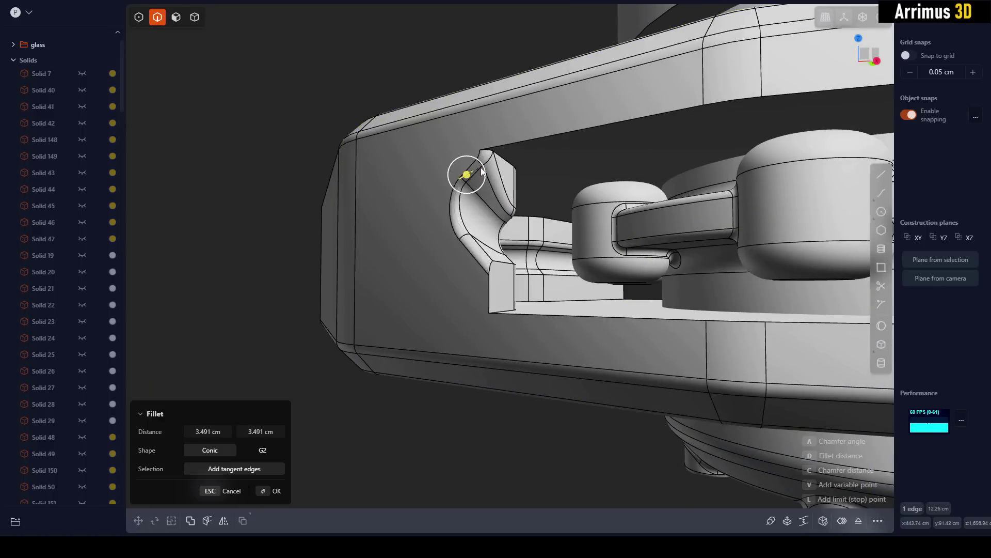
left_click(470, 174)
key("f")
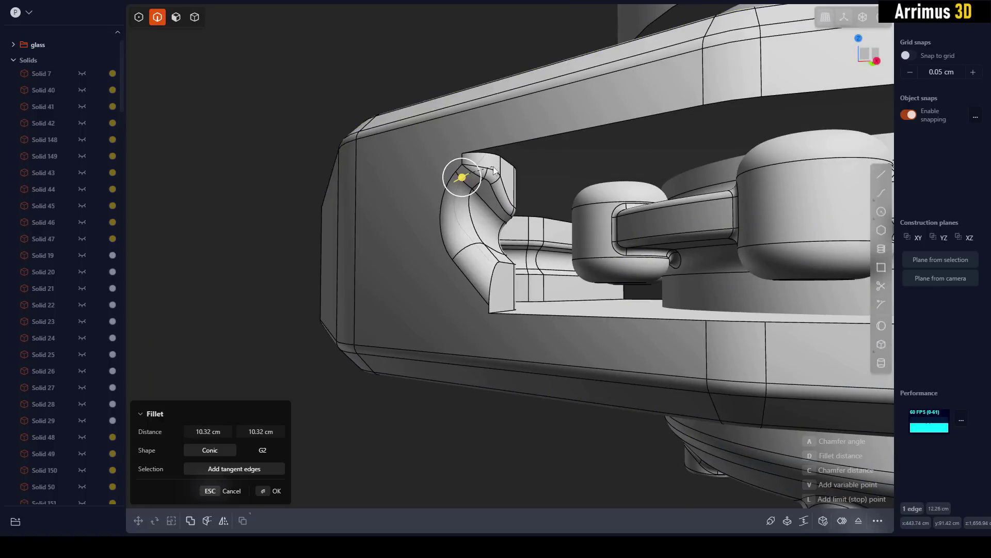
- Fillet the slot's long upper edge by about 3.8 cm and the short edge at its upper inner corner by about 3.3 cm
middle_click_drag(494, 171, 556, 139)
left_click(555, 138)
left_click_drag(554, 138, 559, 130)
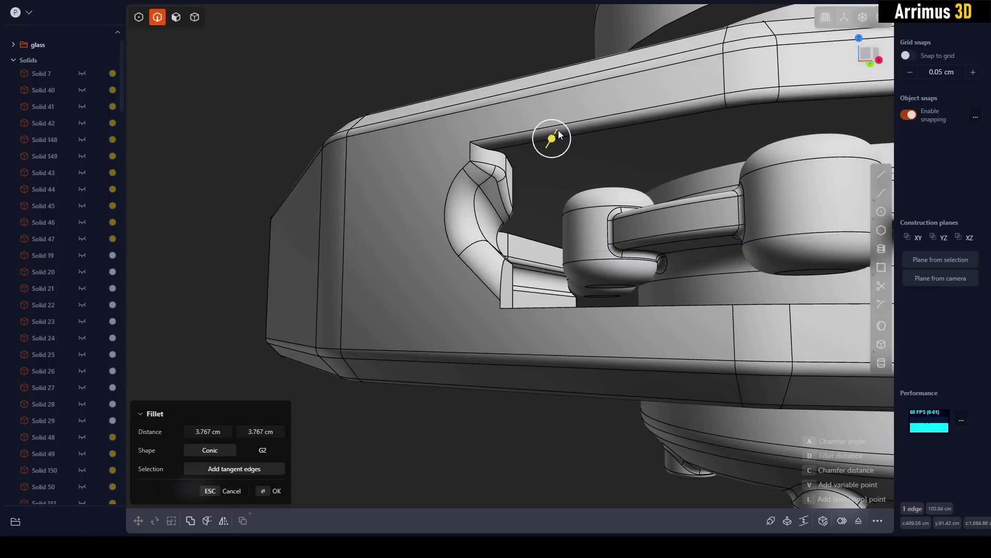
key("Return")
left_click(481, 147)
key("b")
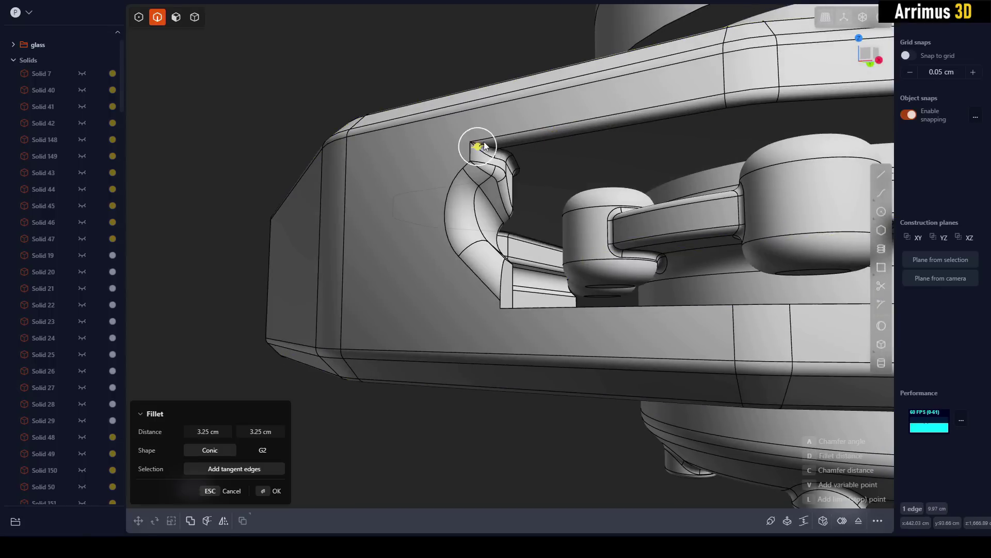
left_click_drag(481, 148, 487, 143)
key("Return")
- Fillet the slot's lower edge and the short edge joining it to the rounded end notch
middle_click_drag(489, 145, 507, 310)
left_click(512, 309)
key("f")
left_click_drag(513, 306, 544, 298)
key("Return")
scroll(514, 283, "up", 1)
left_click(503, 266)
key("b")
mouse_move(503, 266)
left_mouse_down()
mouse_move(518, 262)
mouse_move(509, 262)
left_mouse_up()
key("Return")
- Fillet the lower circular rim of the rounded housing just above the bracket
scroll(550, 261, "down", 2)
middle_click_drag(550, 260, 560, 198)
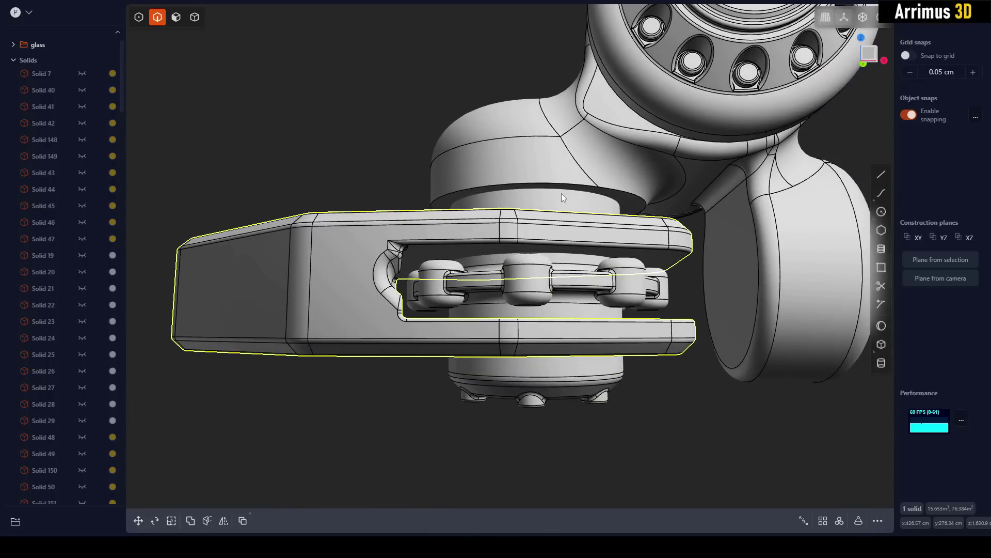
left_click(561, 193)
key("b")
left_click_drag(563, 192, 566, 178)
key("Return")
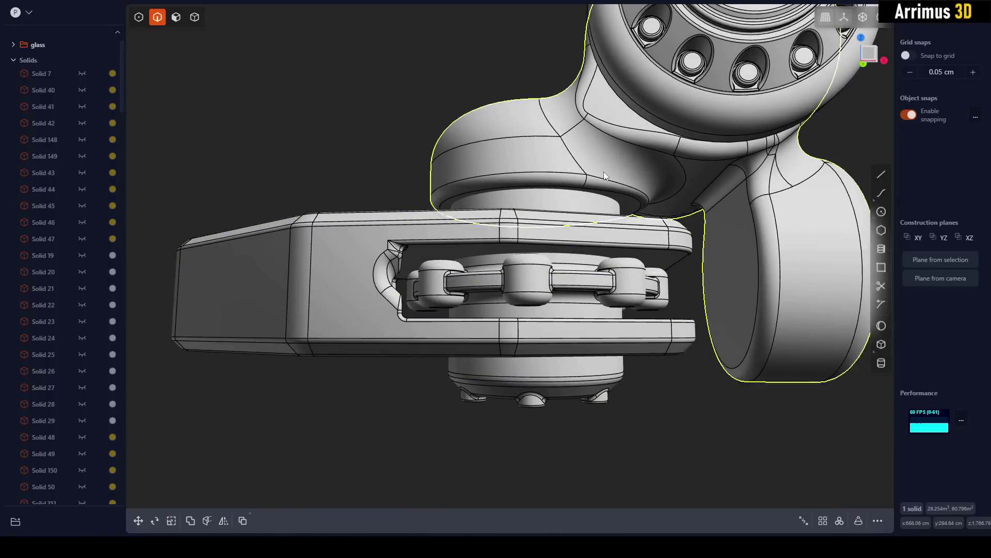
- Move the plain round end cap about 40.1 cm outward along the Y axis, away from the housing cylinder
middle_click_drag(603, 172, 648, 260)
key("4")
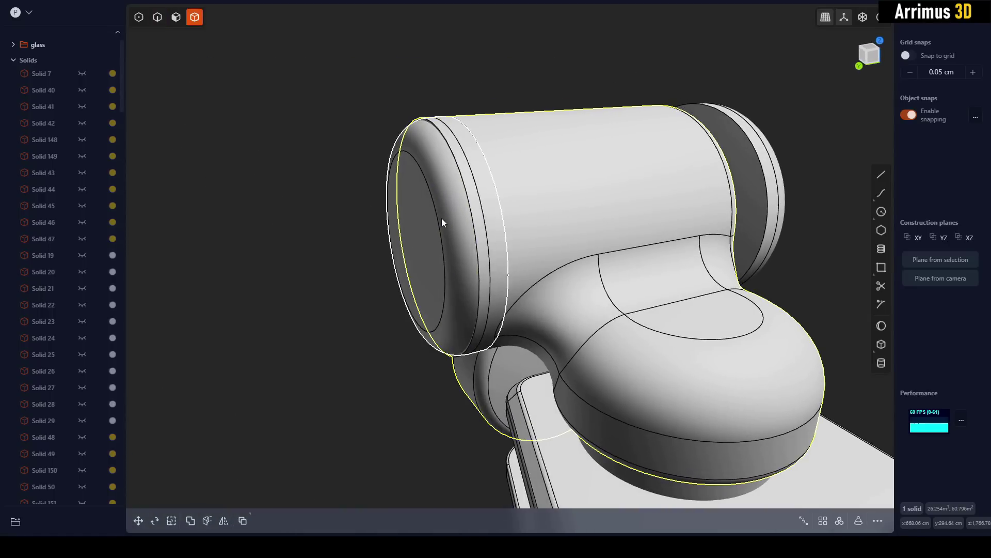
left_click(441, 218)
key("g")
key("y")
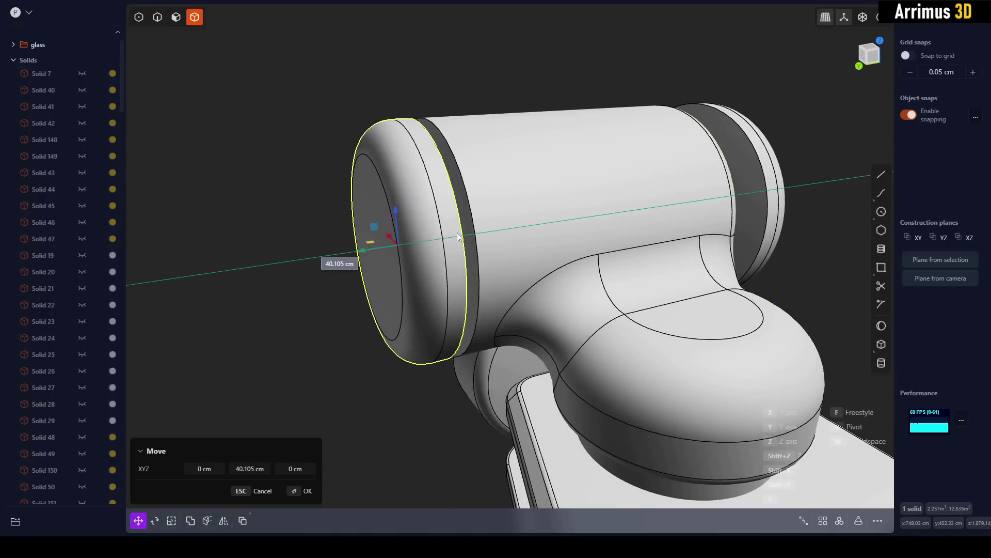
left_click(457, 236)
key("Return")
- Chamfer the end edge of the housing cylinder facing the moved cap into a wide cone
key("2")
left_click(471, 211)
key("b")
mouse_move(498, 192)
left_mouse_down()
mouse_move(506, 182)
mouse_move(514, 190)
left_mouse_up()
key("Return")
key("2")
left_click(520, 307)
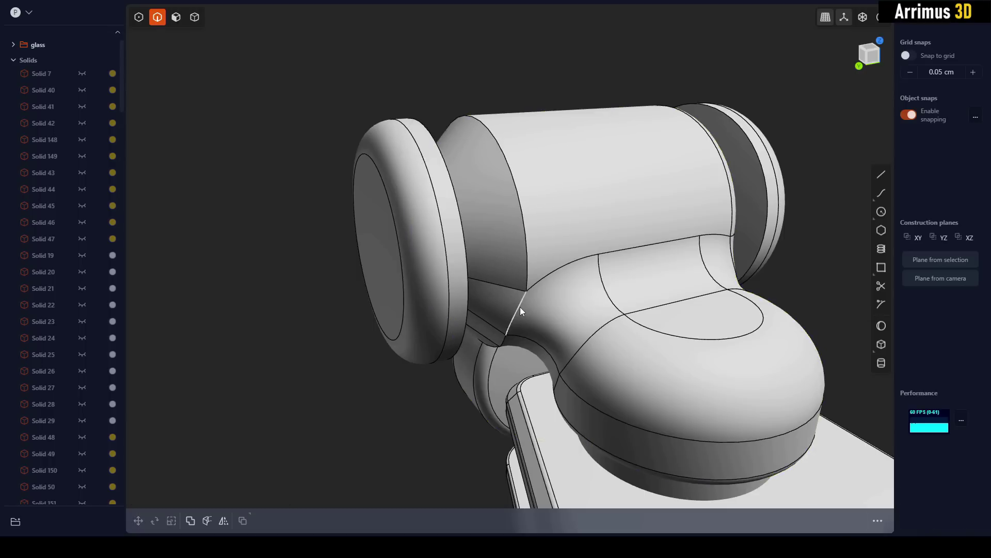
key("f")
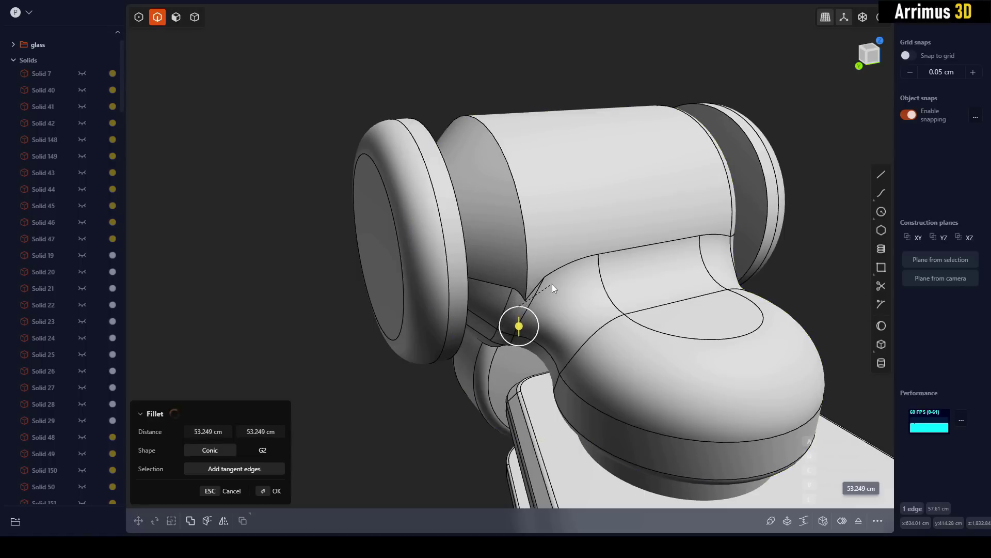
left_click(527, 299)
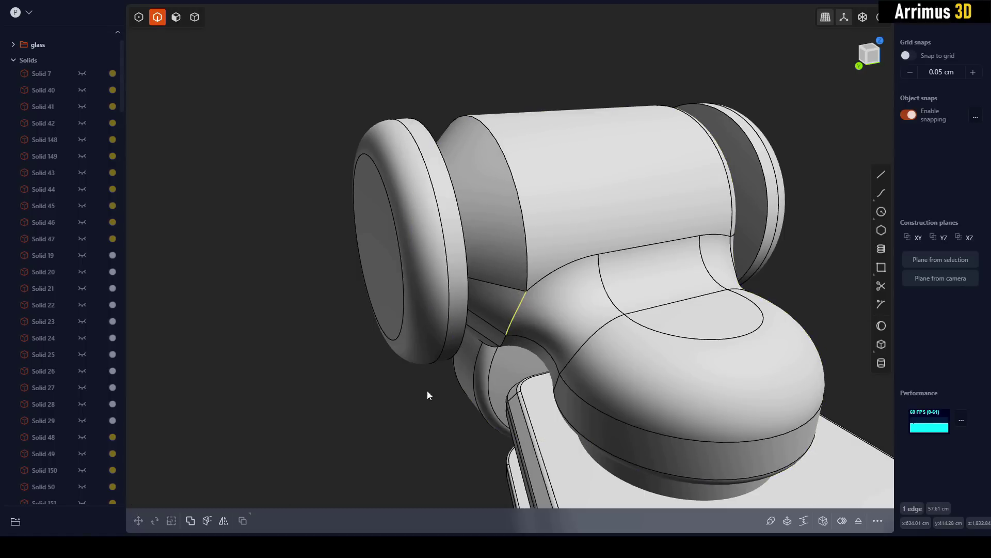
- Fillet the edge between the chamfered lower face and the housing's curved neck by about 21.8 cm
scroll(516, 335, "up", 5)
scroll(509, 274, "up", 2)
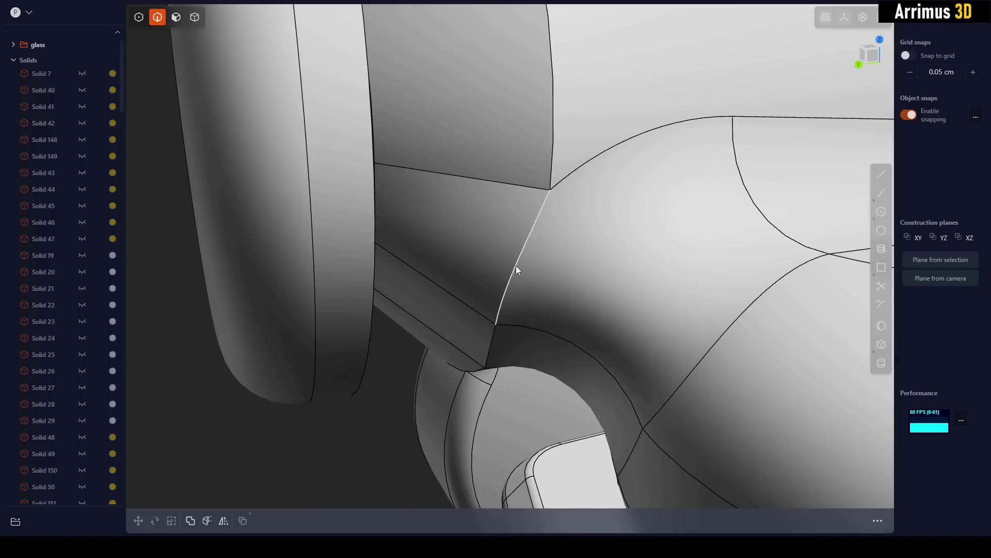
left_click(518, 266)
key("f")
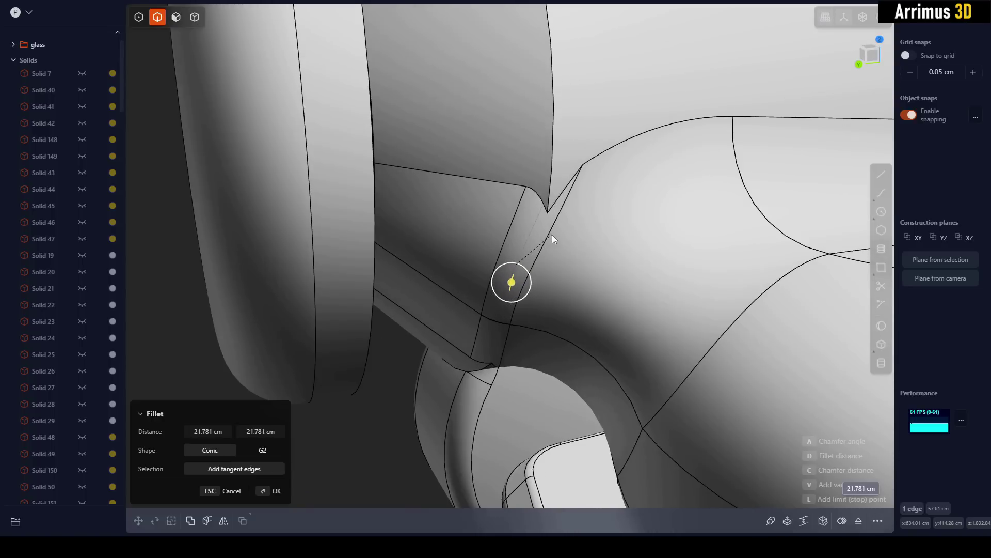
left_click(552, 234)
- Fillet the circular edge where the conical chamfer meets the housing cylinder
mouse_move(580, 183)
middle_mouse_down("shift")
mouse_move(535, 230)
mouse_move(563, 186)
middle_mouse_up("shift")
left_click(532, 229)
key("b")
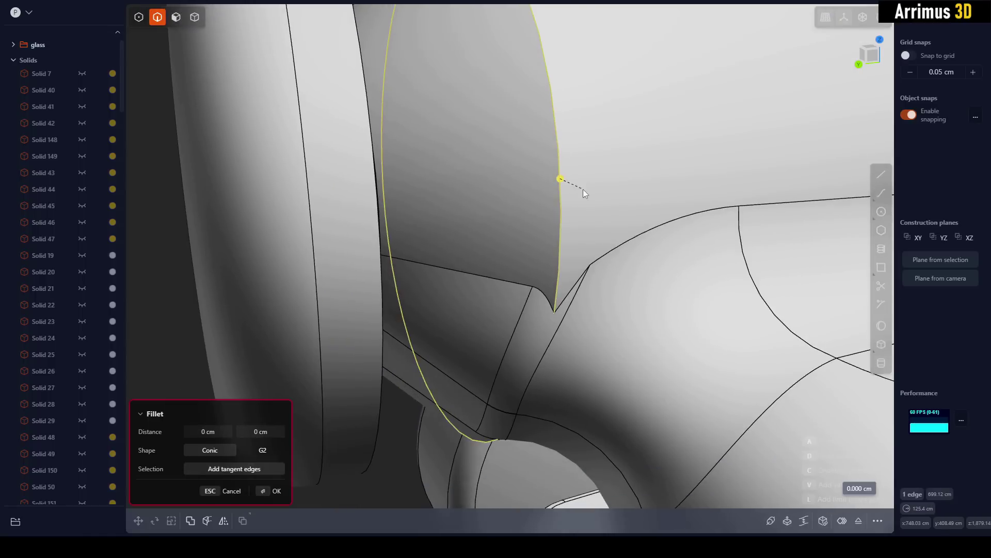
left_click(630, 159)
right_click(645, 154)
- Fillet the short straight edge between the conical chamfer and the adjoining lower face
scroll(624, 232, "down", 2)
left_click(540, 266)
key("b")
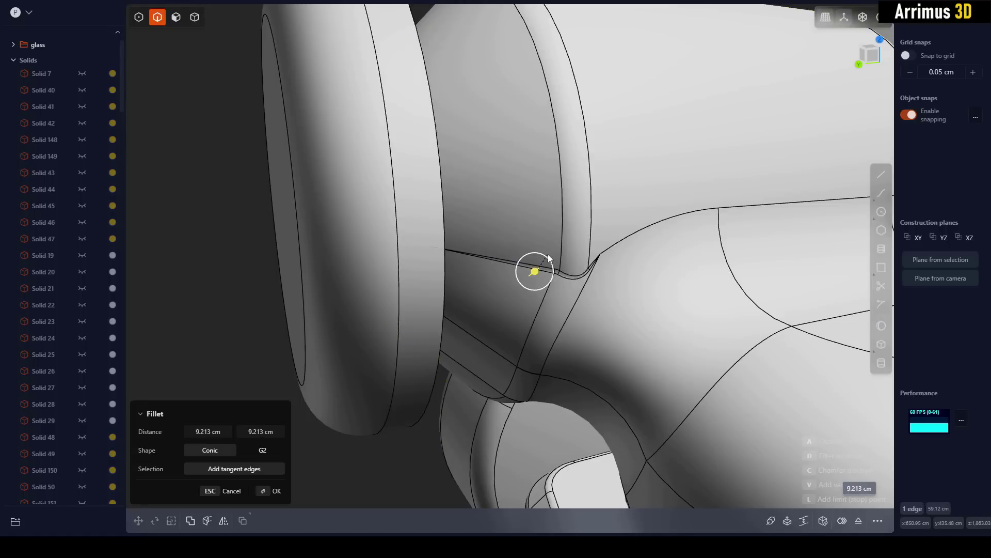
left_click(551, 242)
right_click(646, 214)
- Draw a box footprint about 82.2 by 19.4 cm from the housing's flat top face toward the cylinder
scroll(698, 236, "down", 3)
middle_click_drag(720, 235, 589, 235)
key("b")
scroll(596, 297, "up", 3)
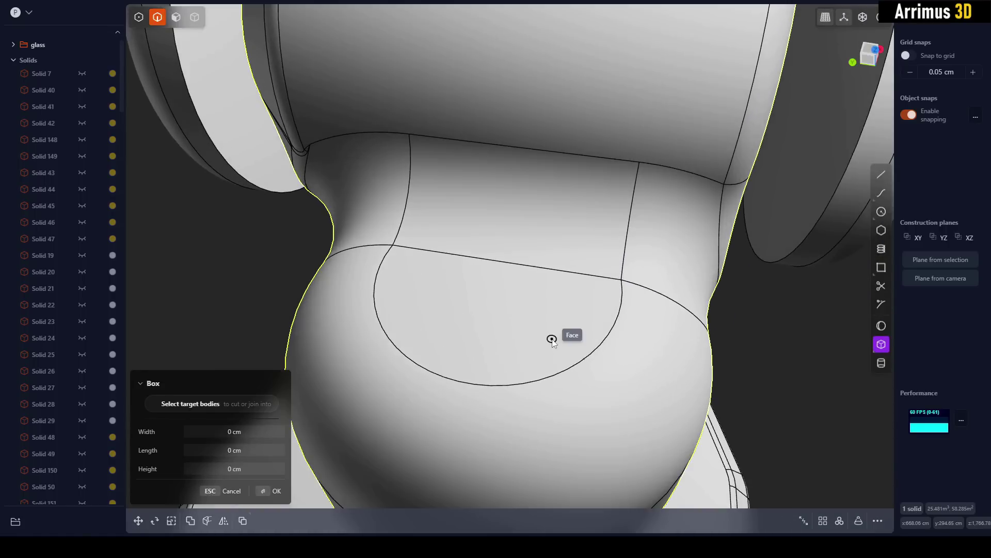
left_click(567, 319)
left_click(607, 219)
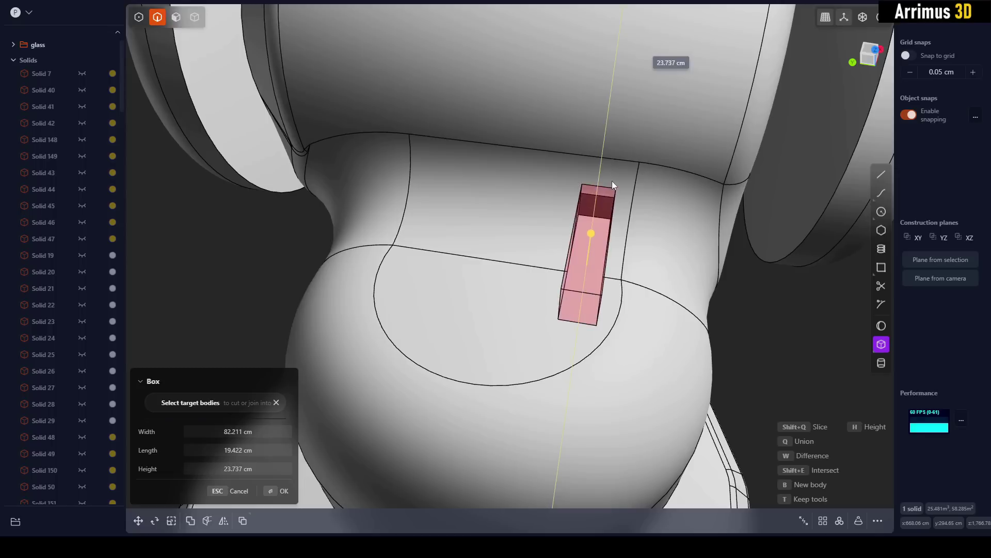
- Give the box a height of about 18 cm and unite it with the housing
key("q")
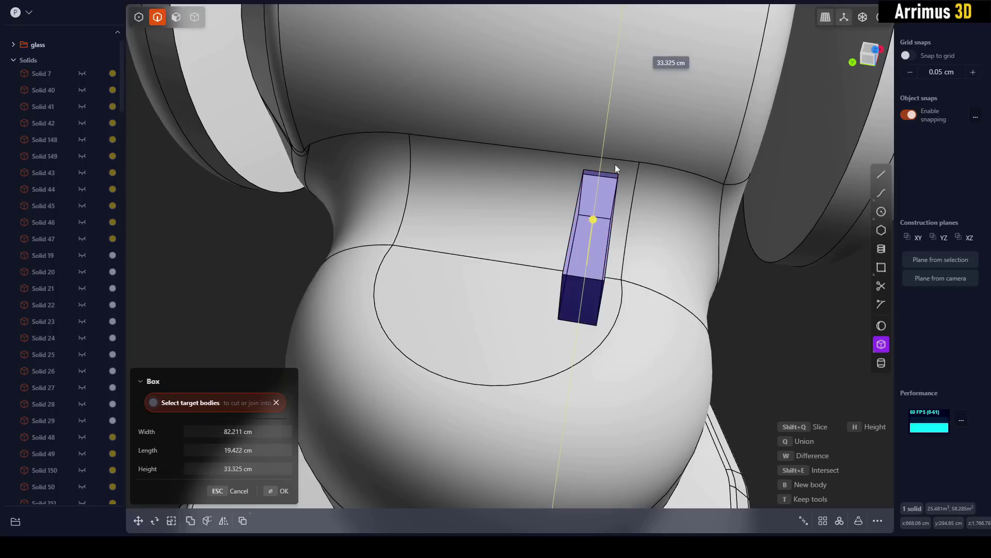
key("w")
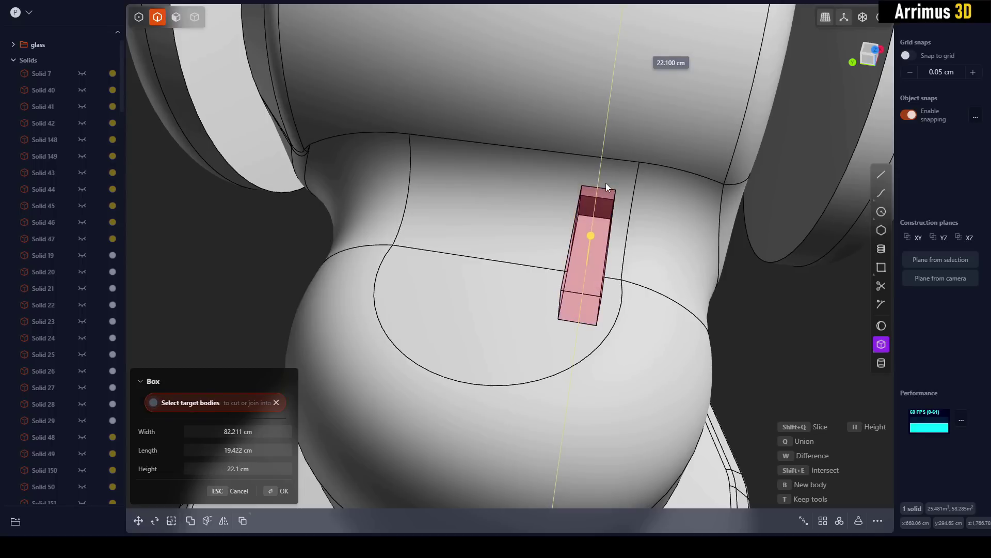
key("shift+e")
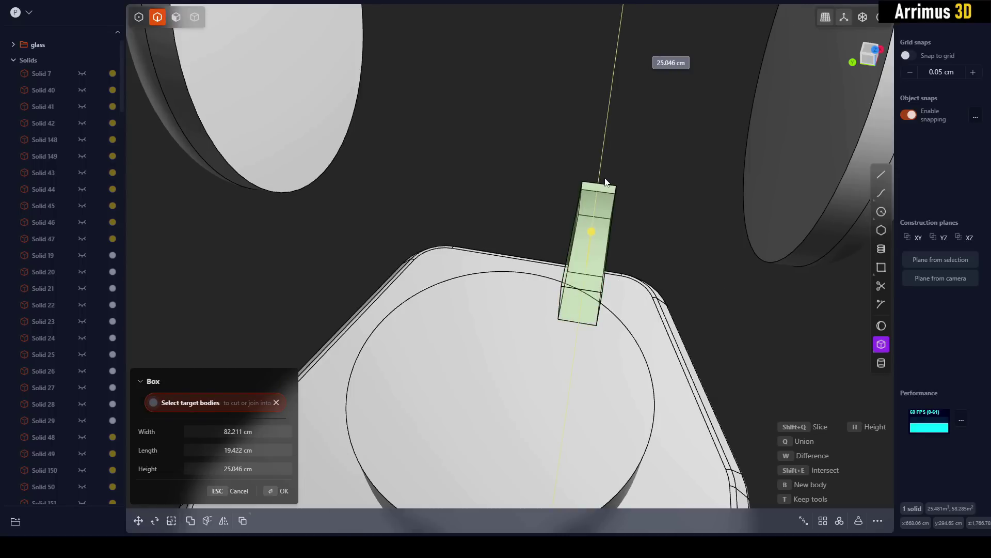
key("q")
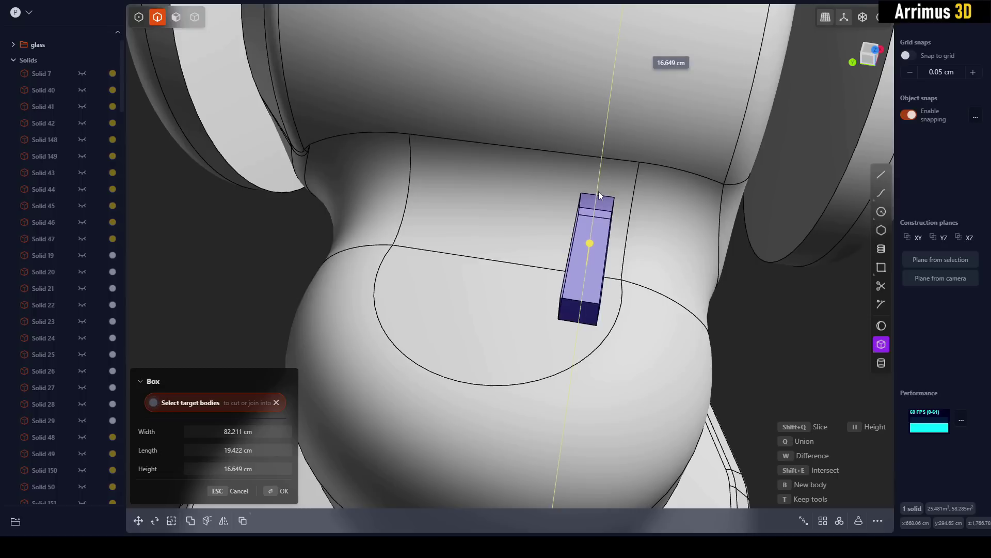
left_click(604, 191)
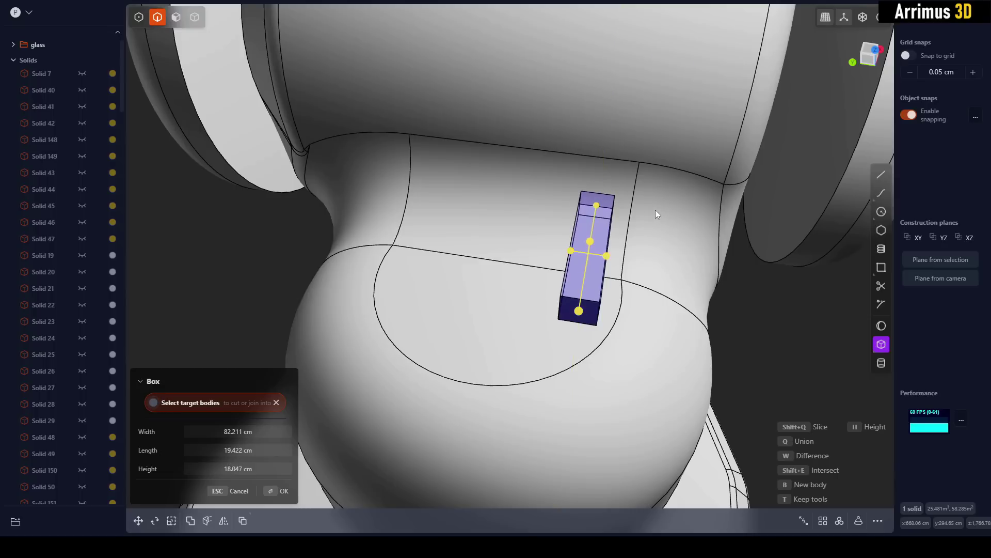
middle_click_drag(655, 210, 624, 211)
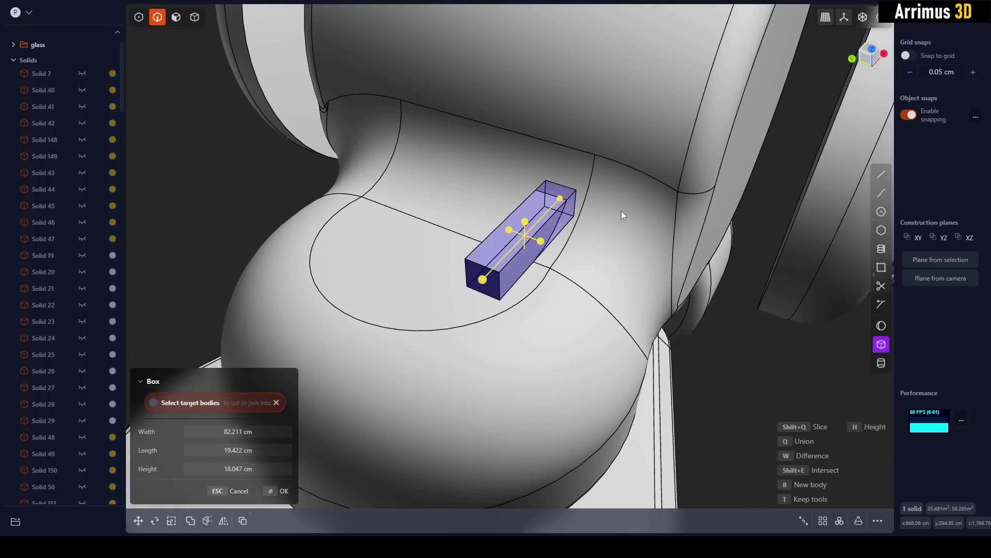
key("Return")
- Fillet the two vertical front corners of the bar into a rounded end
scroll(480, 295, "up", 3)
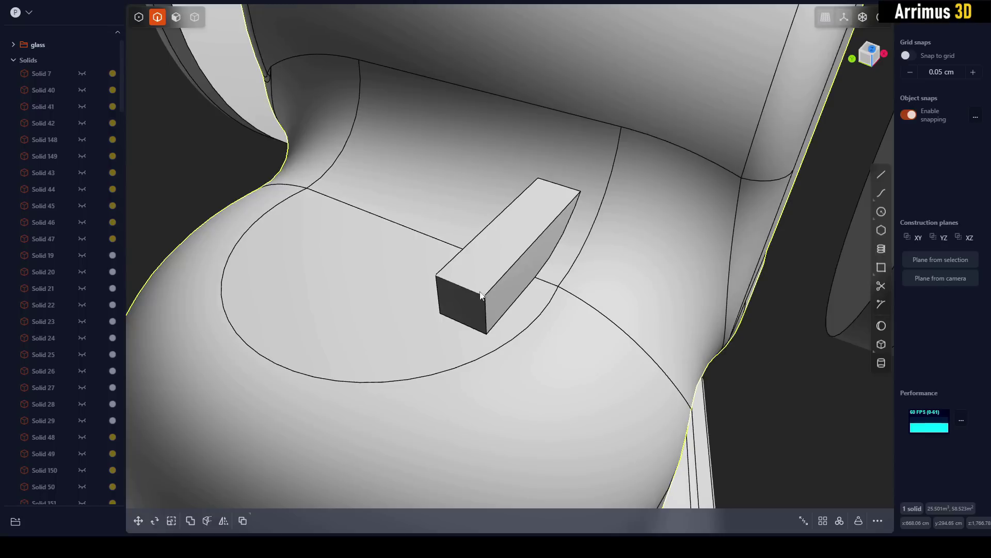
left_click(485, 311)
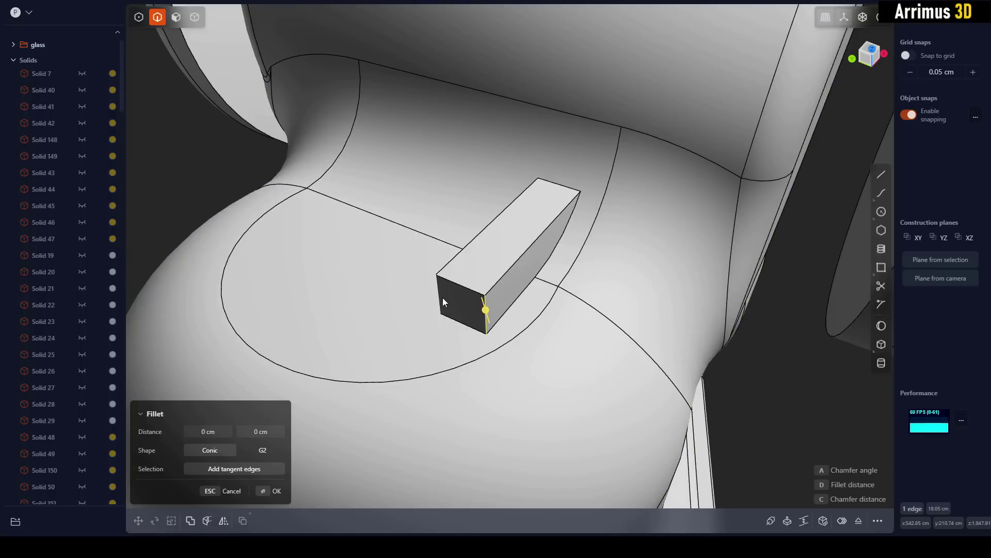
left_click(439, 298, "shift")
key("d")
left_click(451, 277)
key("Return")
- Fillet the bar's top perimeter edges and the seam where the bar meets the housing
left_click(509, 268)
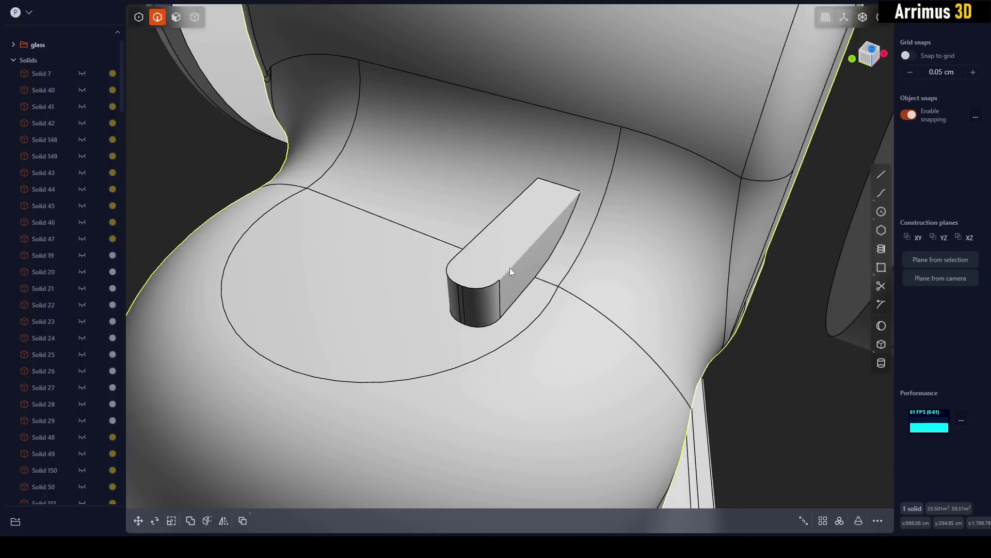
key("b")
key("Return")
left_click(550, 257)
key("f")
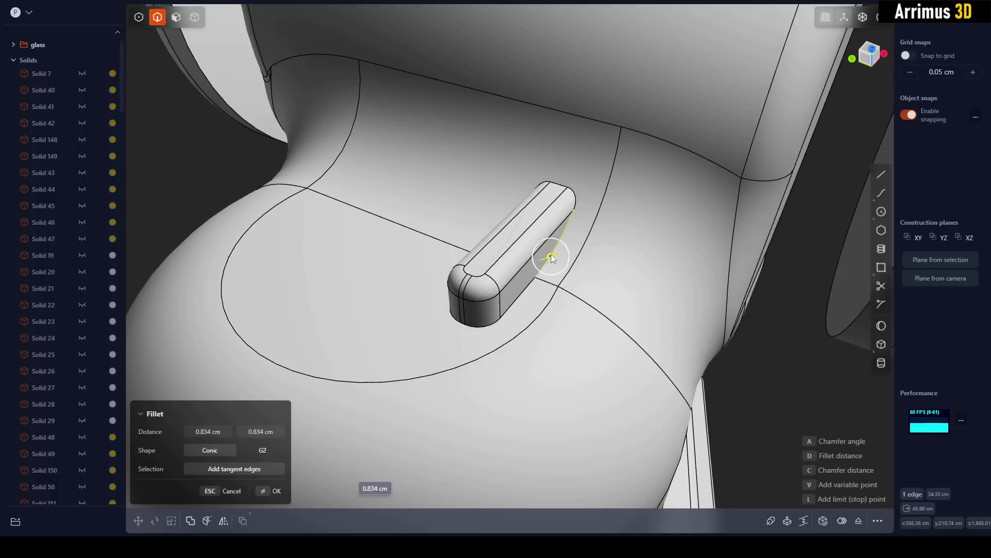
key("Return")
- Cut a spherical recess of about 30.7 cm radius into the housing's flat top face beside the bar
scroll(593, 250, "down", 3)
middle_click_drag(630, 259, 560, 250)
scroll(559, 242, "up", 3)
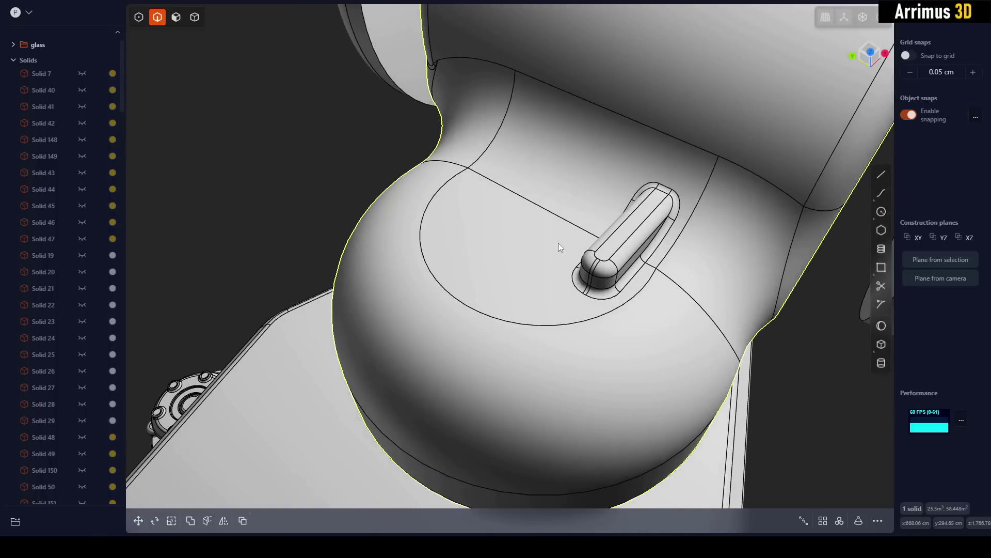
key("shift+s")
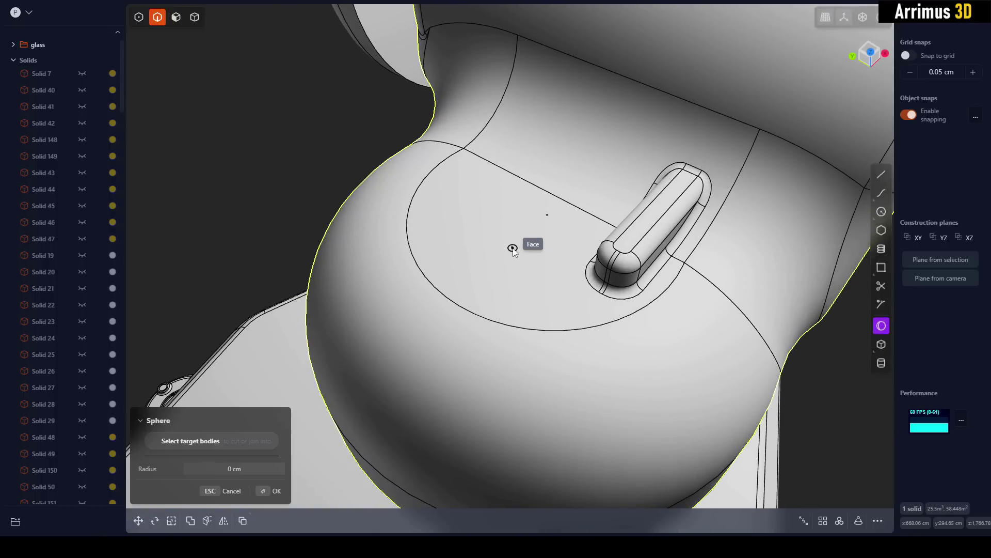
left_click(512, 246)
left_click(549, 206)
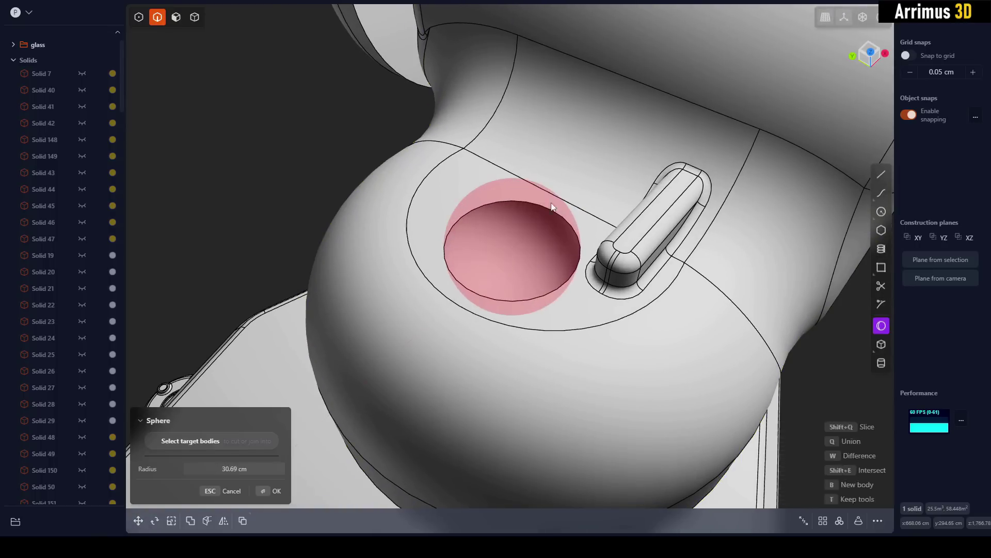
- Fillet the rim of the spherical recess so it blends into the surrounding face
left_click(548, 209)
key("f")
left_click_drag(546, 209, 561, 199)
key("Return")
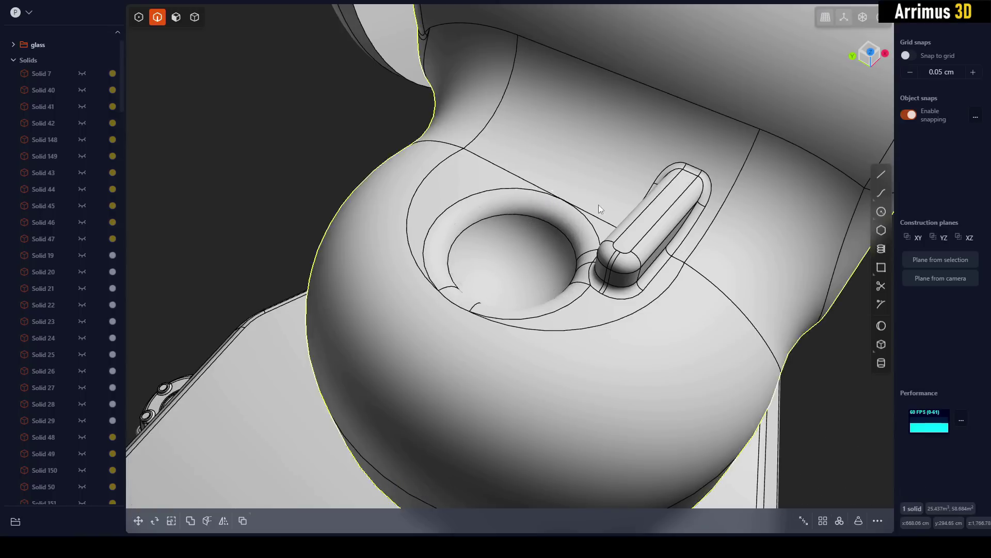
- Give the joint housing with the spherical recess a saturated yellow material colour
scroll(599, 205, "down", 10)
middle_click_drag(669, 260, 627, 143)
key("4")
key("Escape")
left_click(648, 145)
key("m")
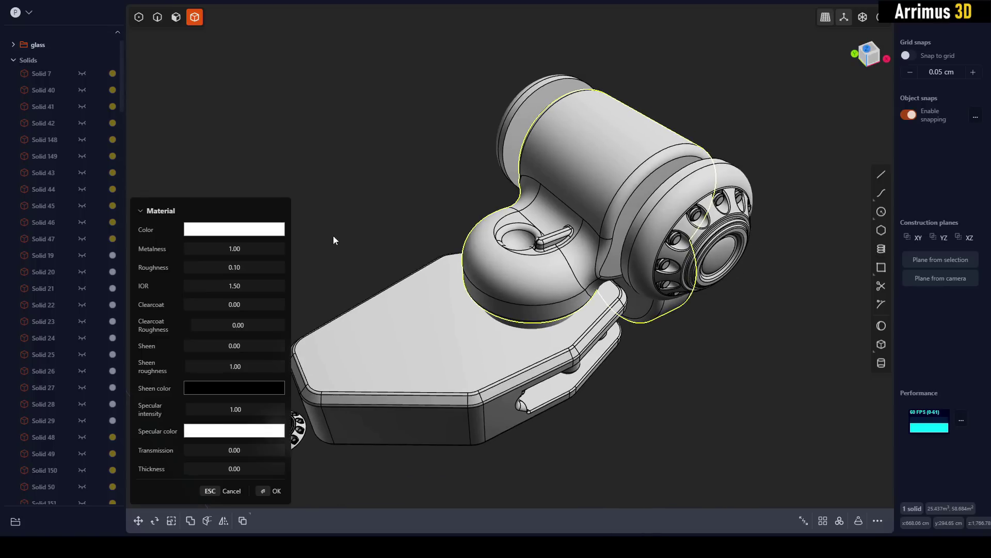
left_click(261, 230)
left_click_drag(285, 318, 288, 319)
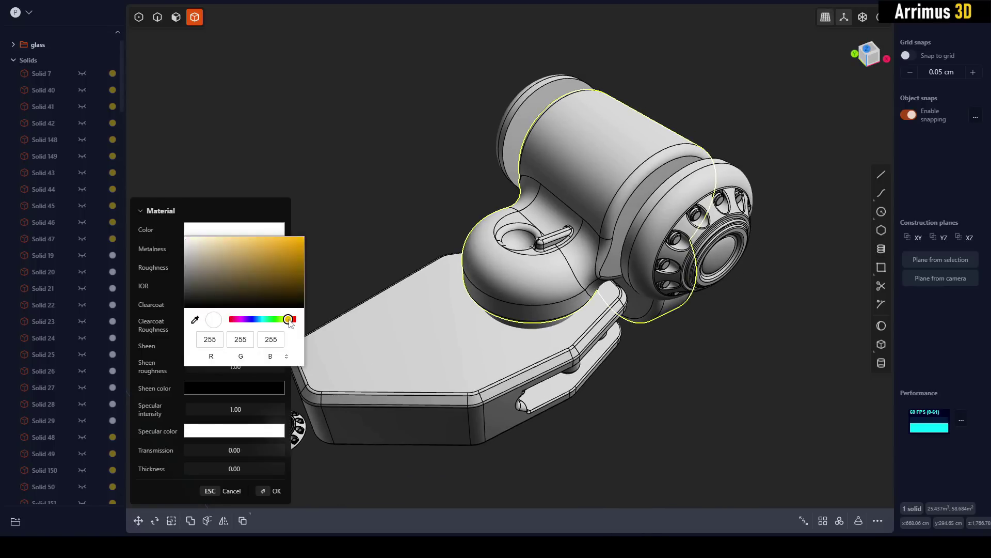
left_click(297, 266)
left_click(361, 182)
- Assign a neutral mid-grey material colour to the slotted bracket
left_click(420, 329)
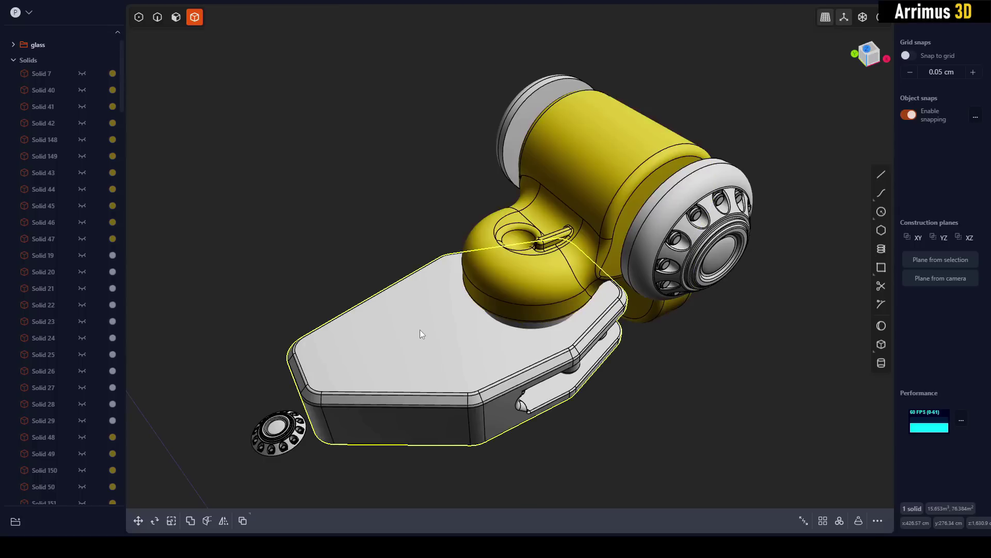
key("m")
left_click(255, 234)
left_click_drag(228, 258, 172, 287)
right_click(410, 158)
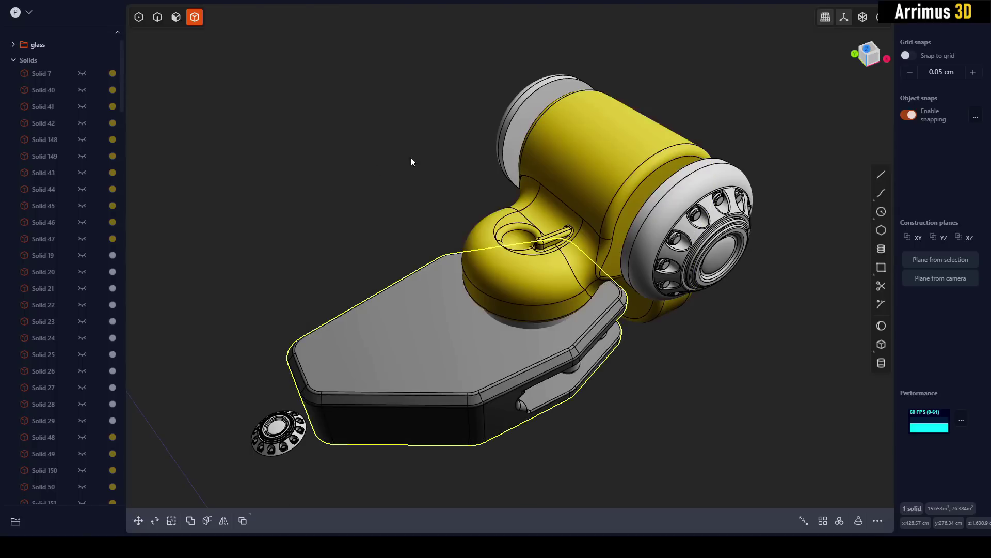
- Assign a near-black material colour to the plain end cap on the far side of the housing cylinder
left_click(511, 136)
key("m")
left_click(265, 234)
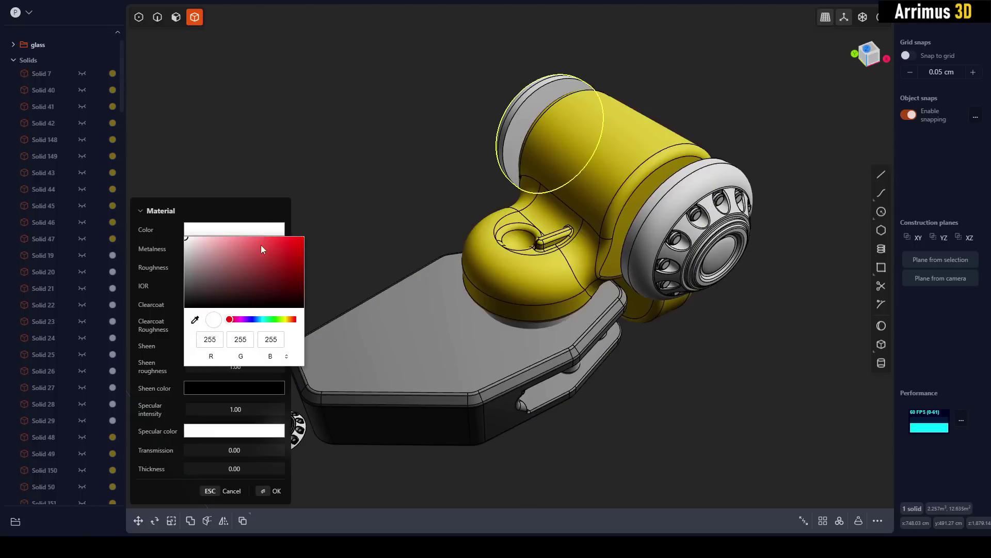
left_click_drag(199, 292, 181, 299)
right_click(393, 217)
left_click(710, 356)
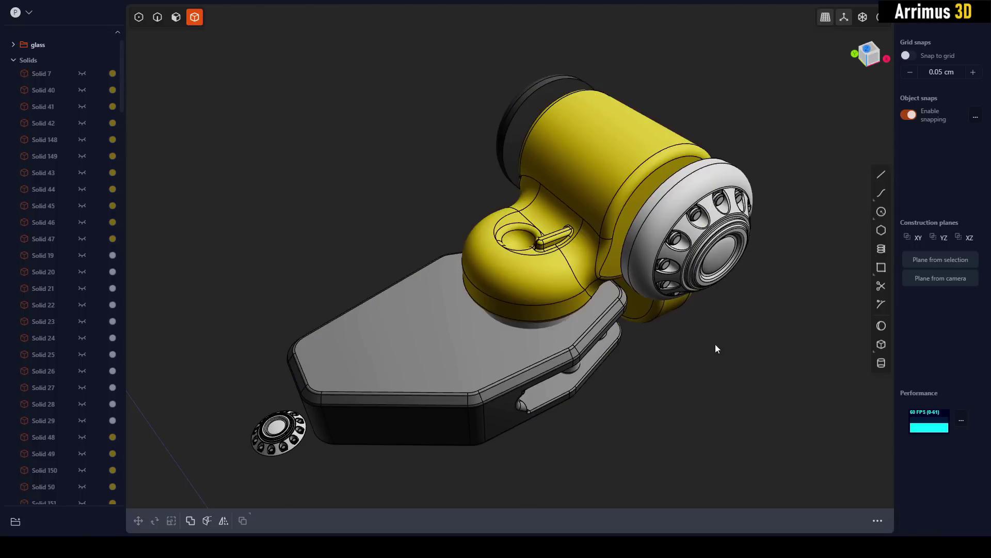
- Assign an orange-yellow material colour, RGB 255, 149, 0, to the large round end cap that holds the bolts
middle_click_drag(714, 344, 695, 310)
scroll(695, 224, "up", 5)
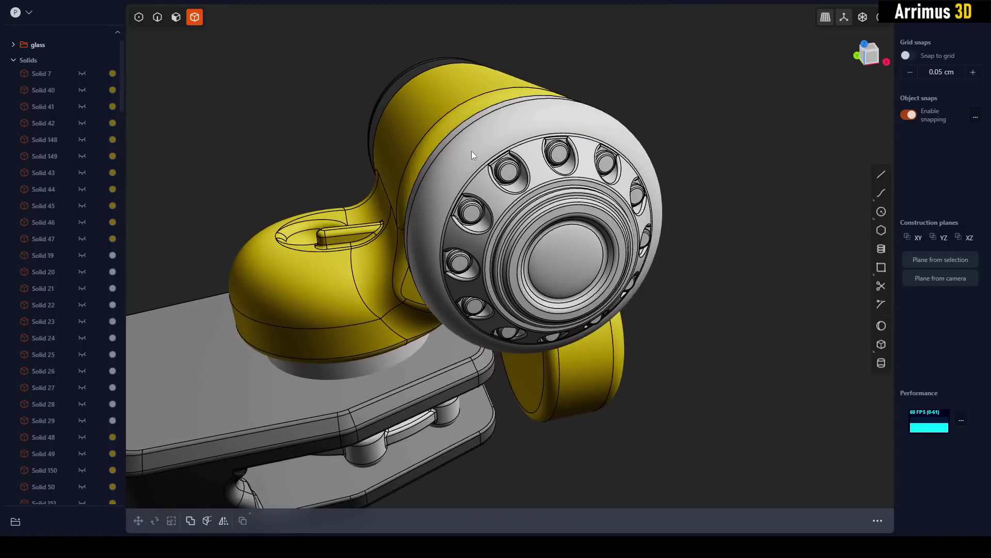
left_click(471, 155)
left_click(262, 235)
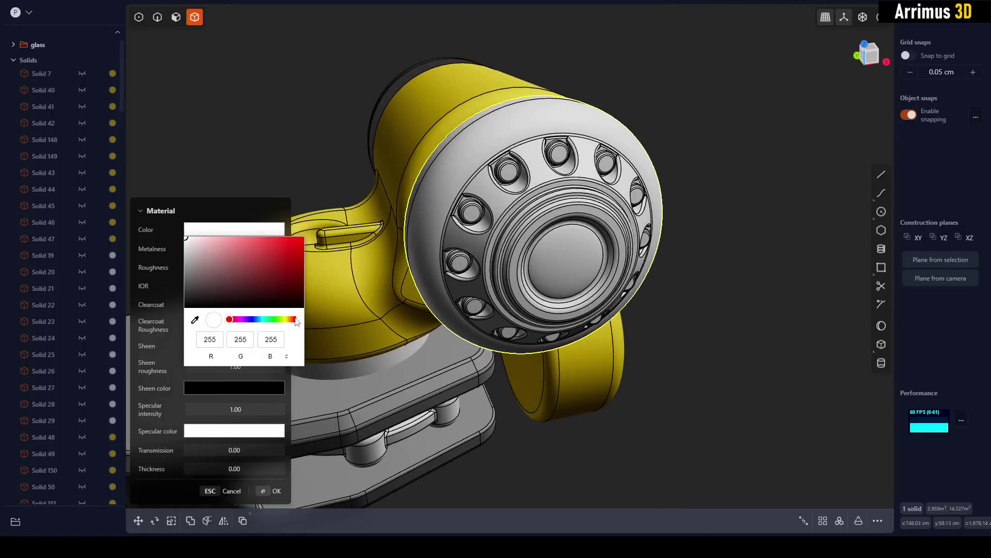
left_click_drag(297, 322, 288, 319)
left_click_drag(273, 279, 326, 226)
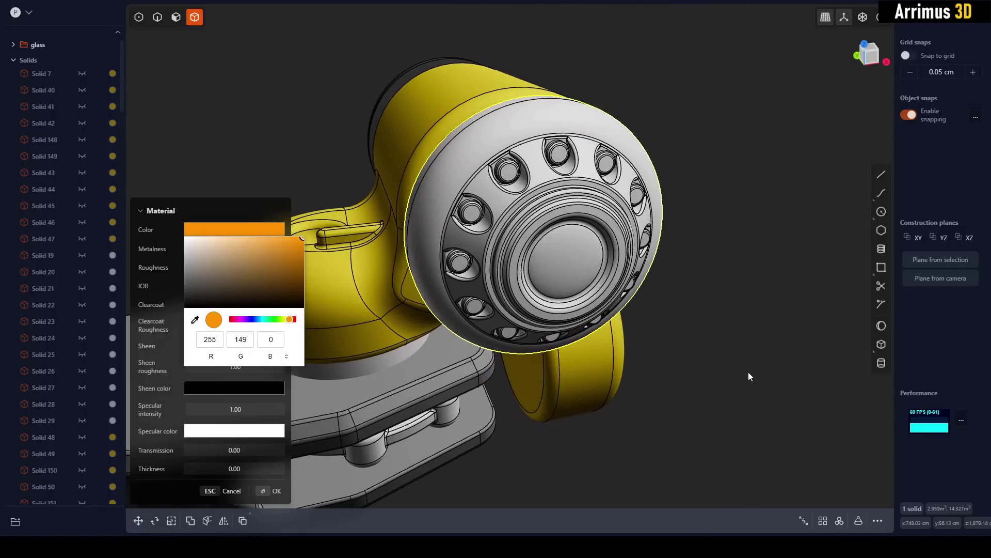
key("Return")
- Assign a dark grey material colour, RGB 28, 28, 28, to the pivot cylinder running through the bracket
middle_click_drag(748, 372, 526, 329)
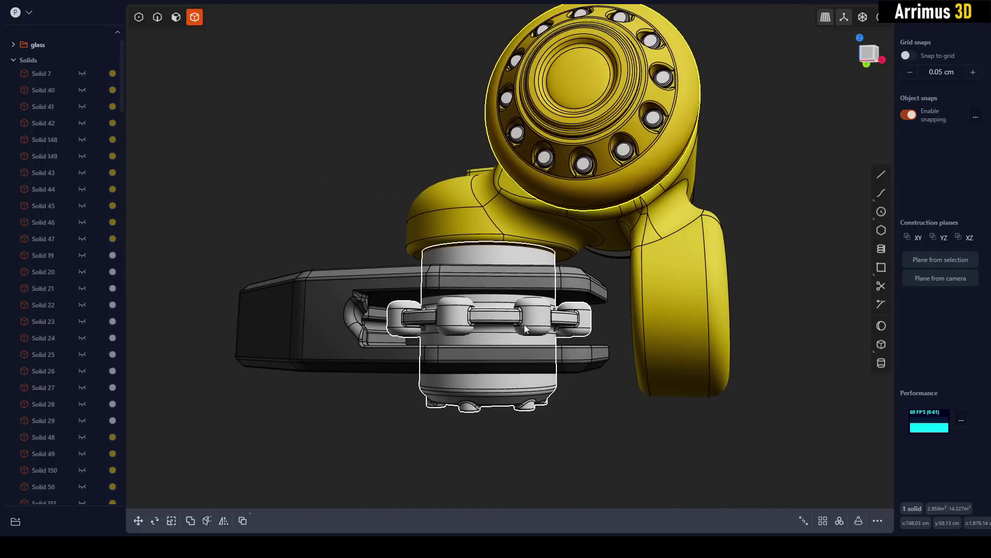
left_click(525, 329)
key("m")
left_click(259, 233)
left_click_drag(198, 282, 181, 301)
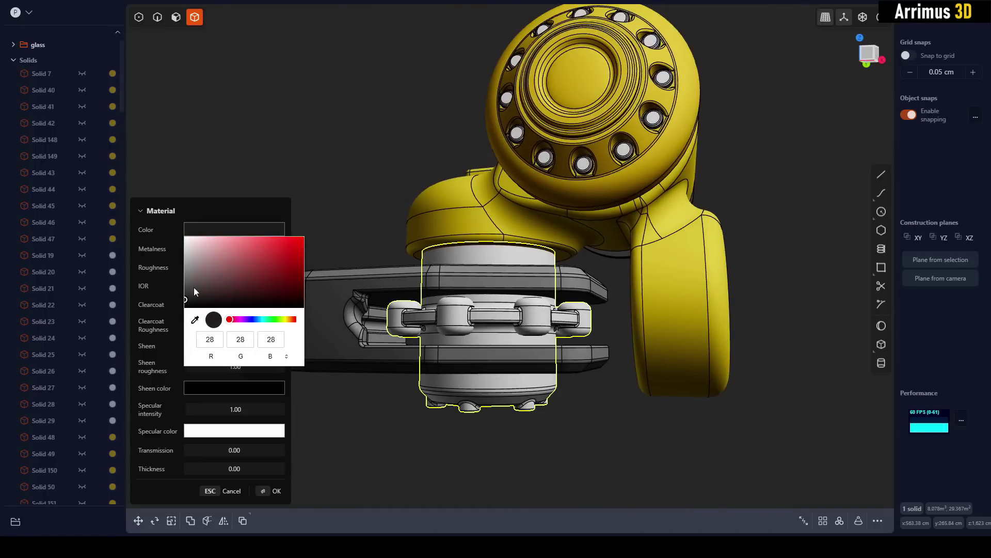
key("Return")
middle_click_drag(312, 169, 695, 285)
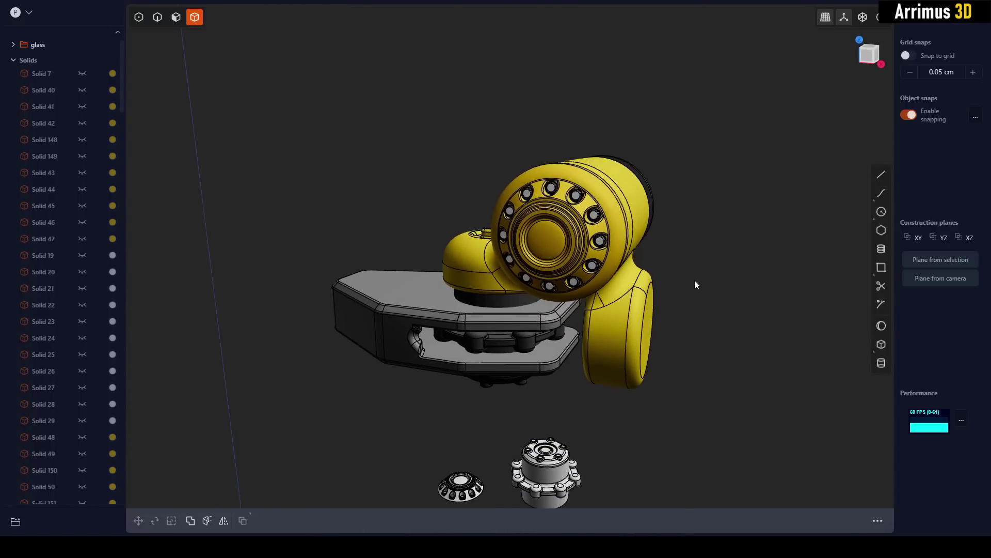